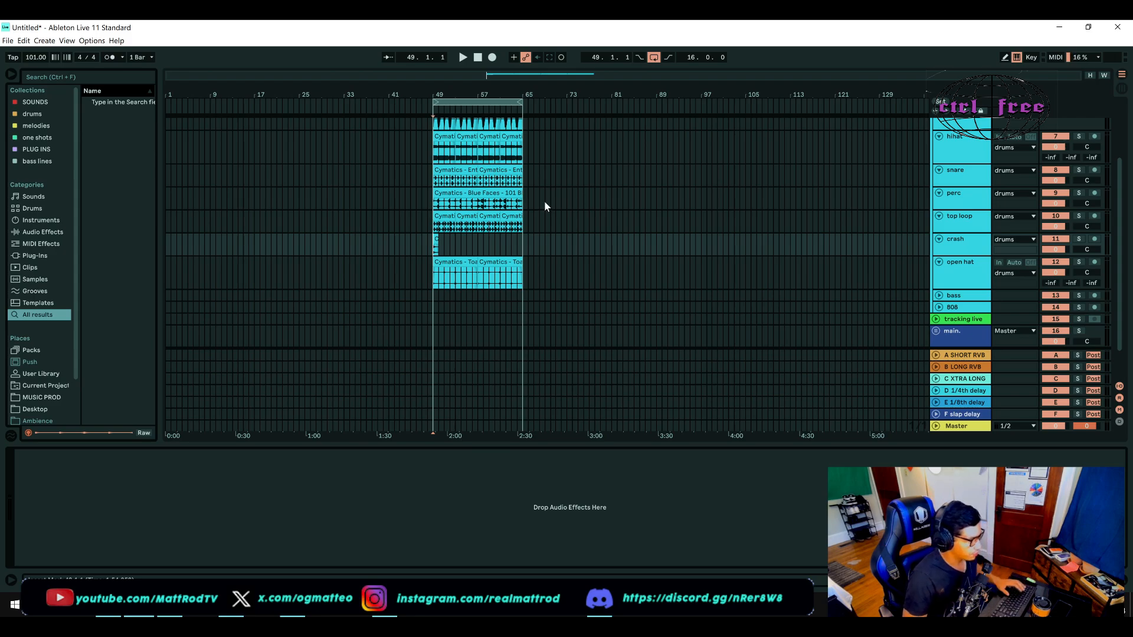
Step: Play back the drum loop from bar 49 to hear all the drum tracks together
scroll(544, 200, up, 2)
key(space)
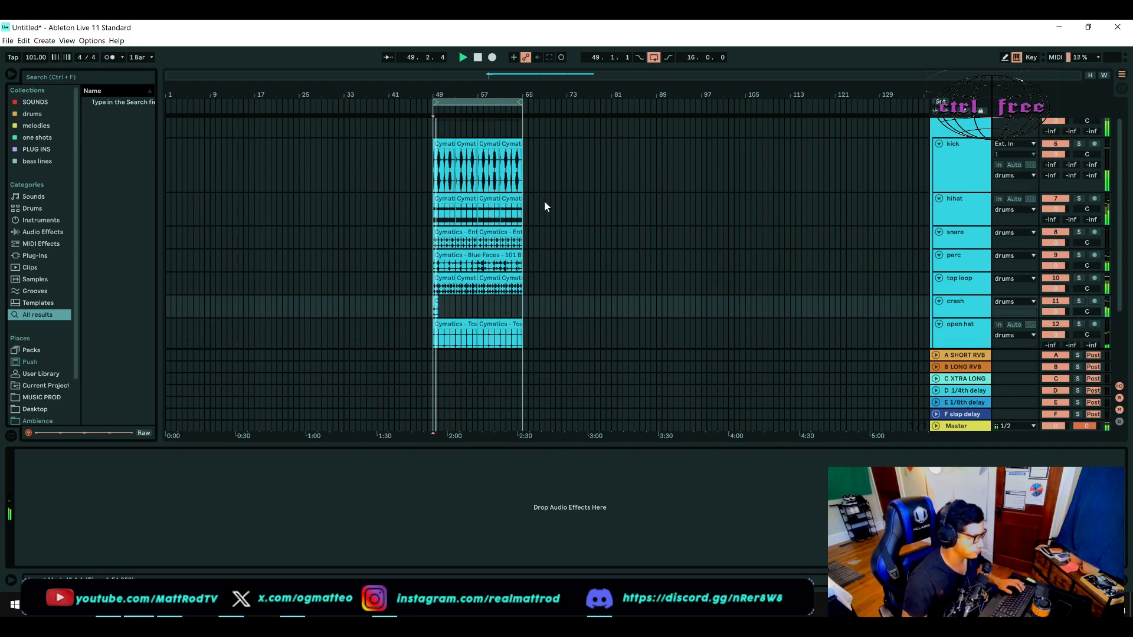
scroll(544, 206, up, 1)
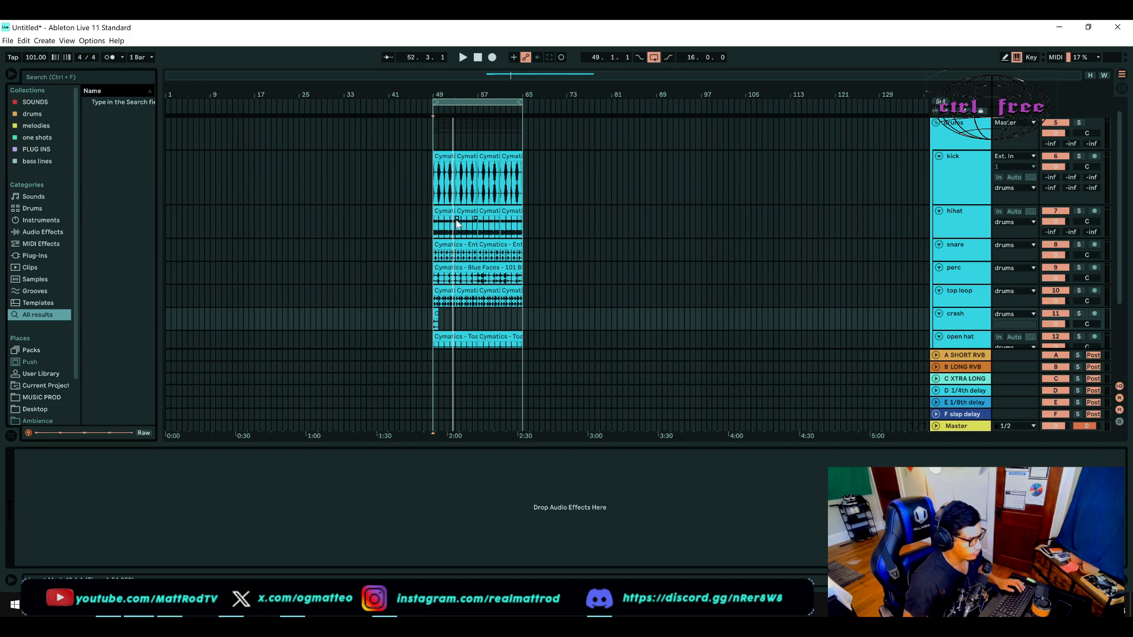
scroll(449, 218, down, 2)
scroll(447, 217, up, 3)
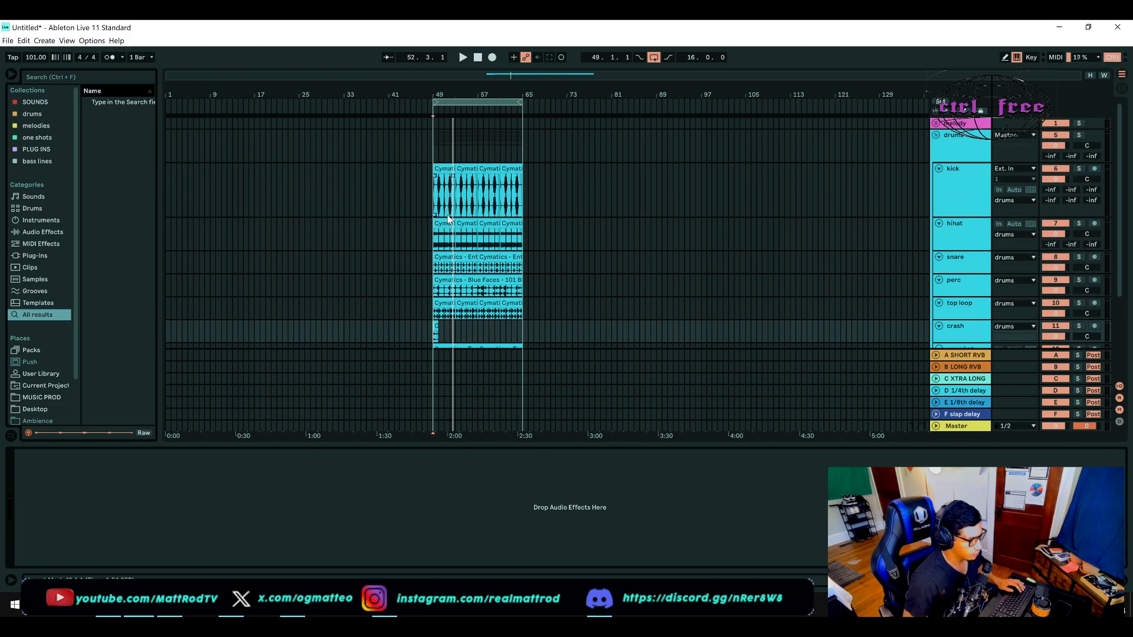
scroll(448, 218, down, 2)
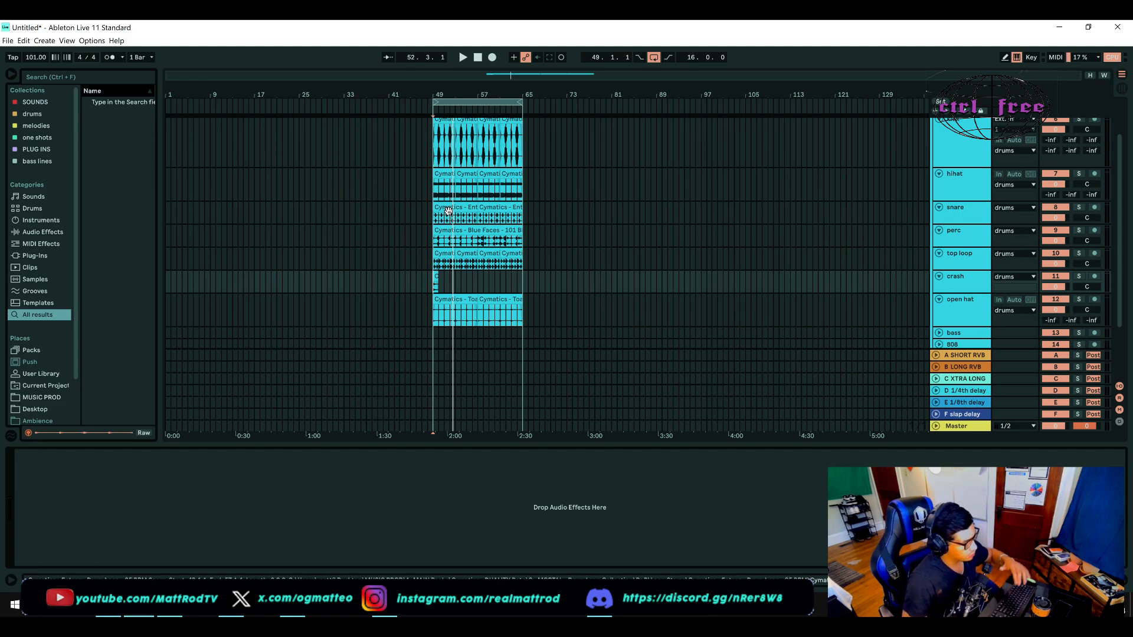
click(432, 244)
key(space)
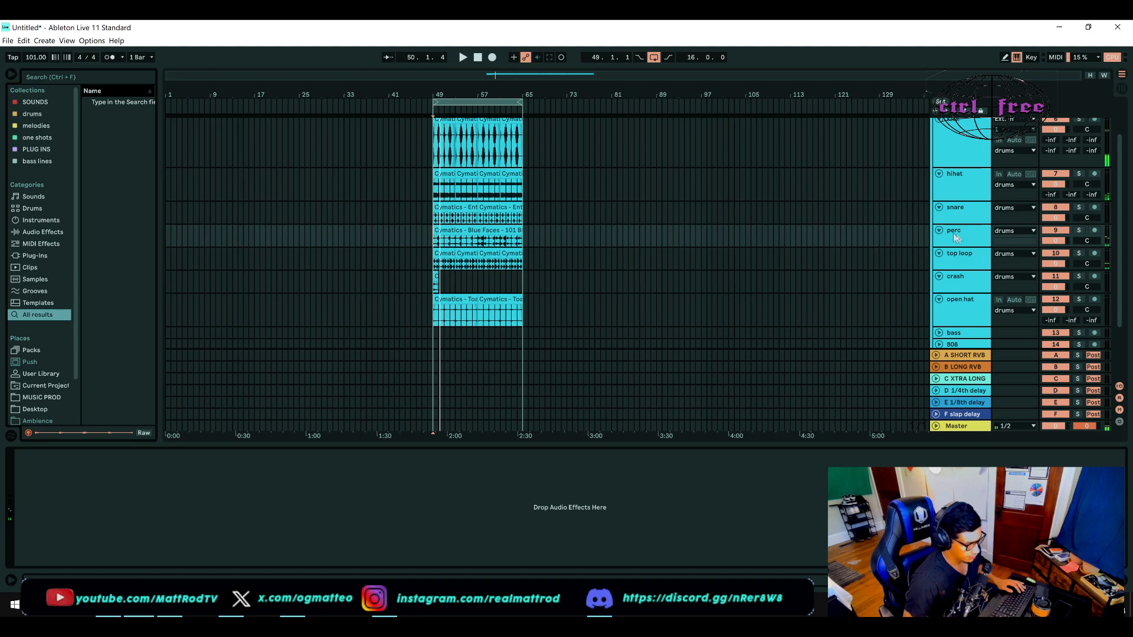
Step: Enlarge the perc track in the arrangement and solo it for playback
drag(962, 246, 962, 265)
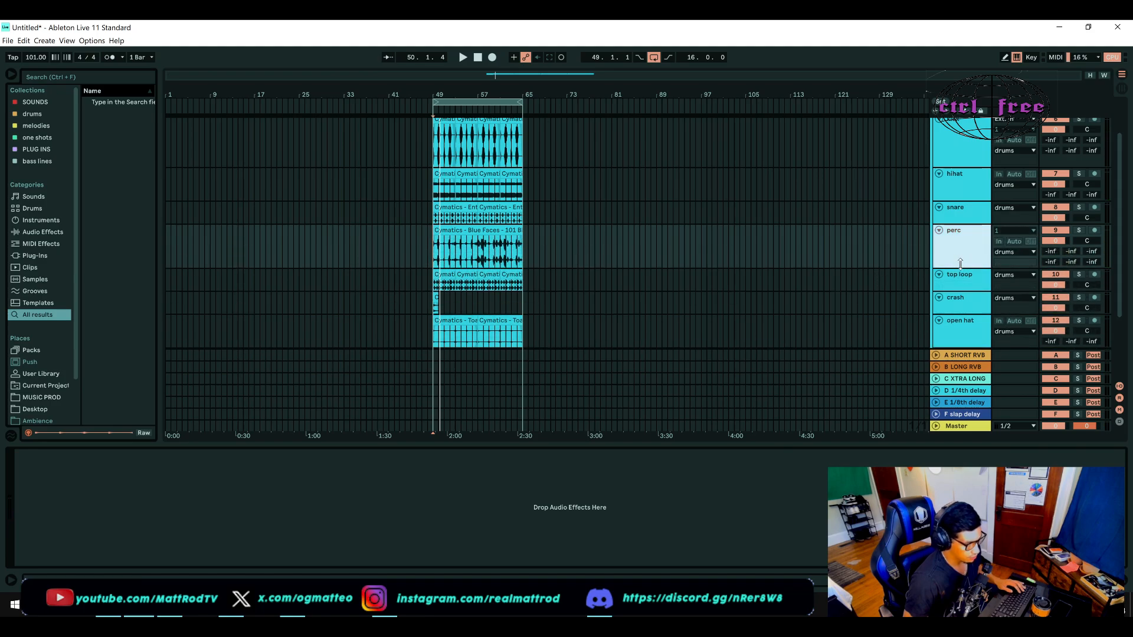
click(1078, 231)
key(space)
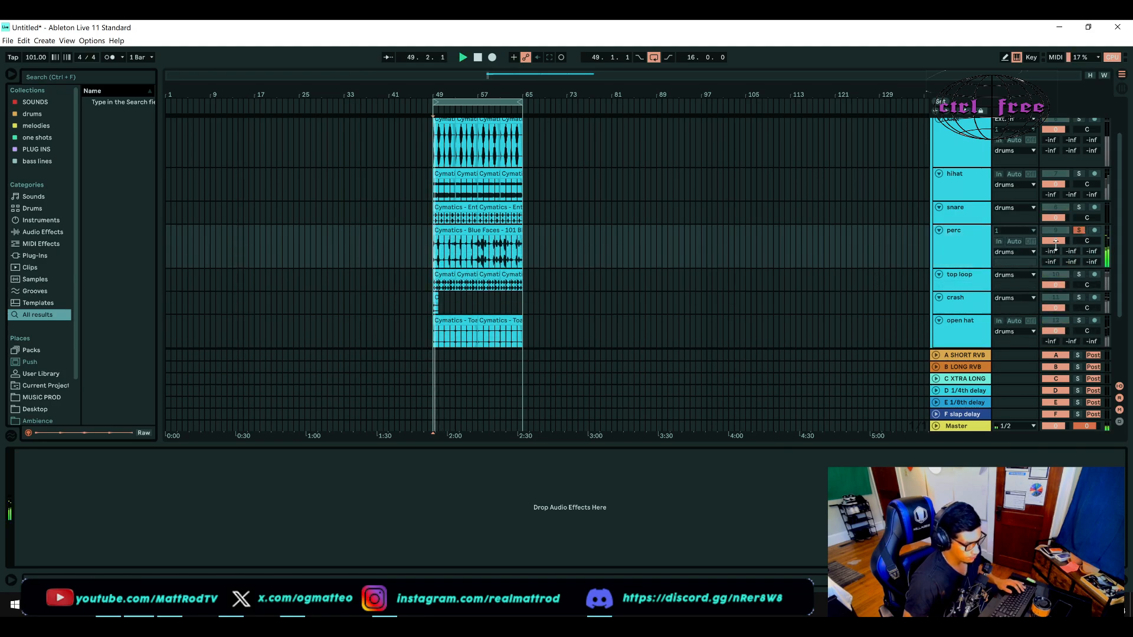
Step: Lower the perc track's volume while auditioning it, and unsolo it to check it against the other drums
drag(1057, 240, 1057, 255)
key(space)
key(space)
key(space)
key(space)
key(space)
key(space)
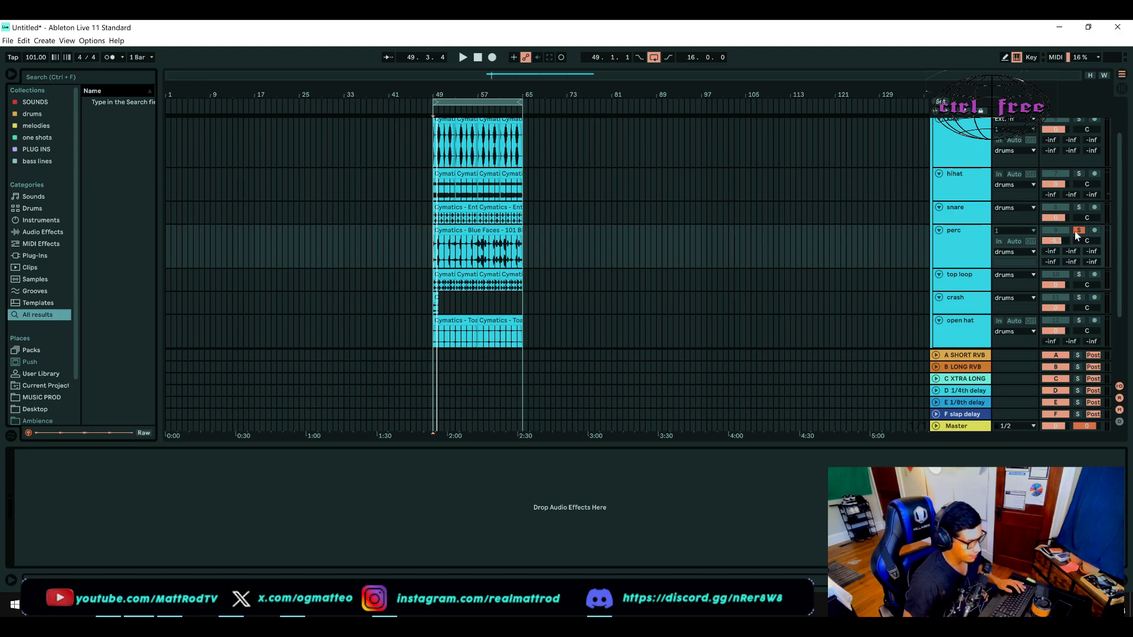
click(1075, 231)
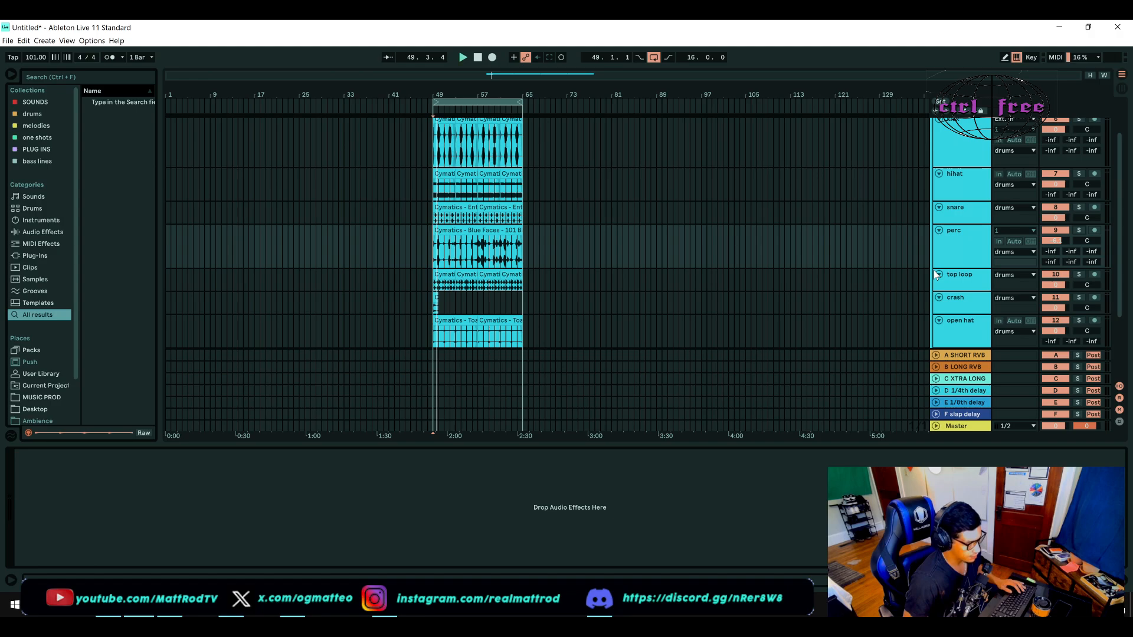
key(space)
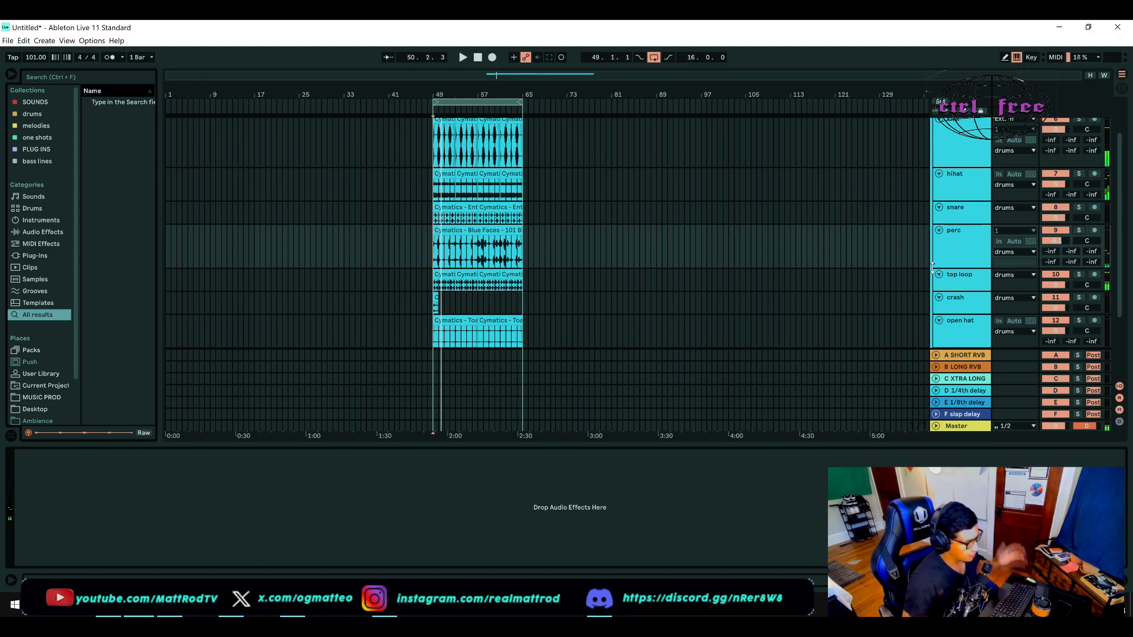
Step: Play the loop from the crash clip at bar 49 and solo the crash track
scroll(813, 248, down, 2)
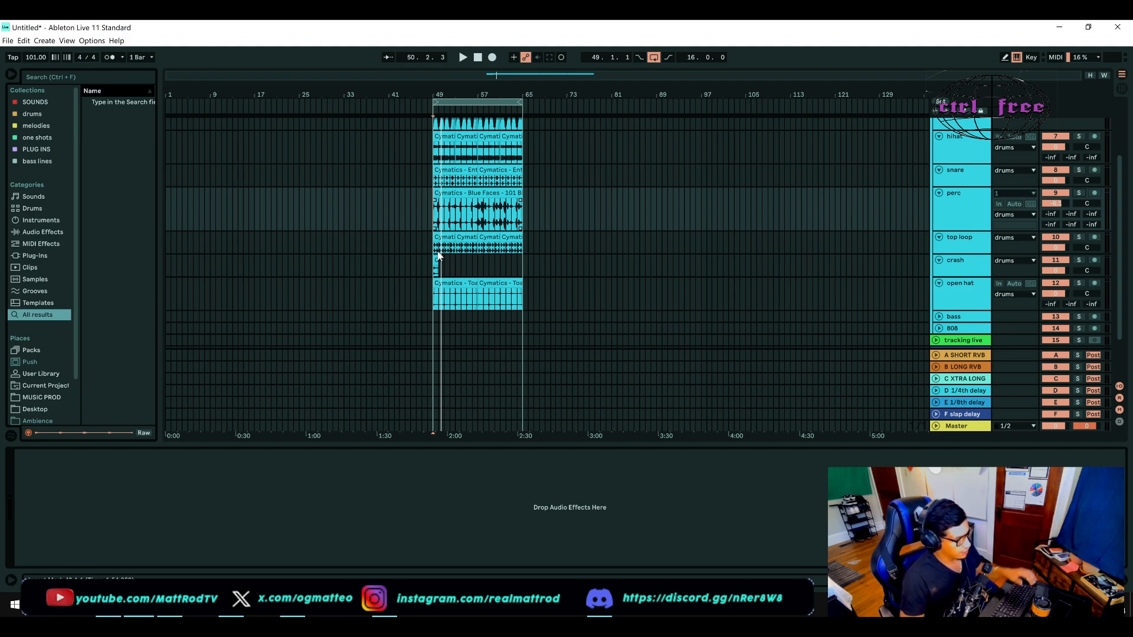
click(434, 271)
key(space)
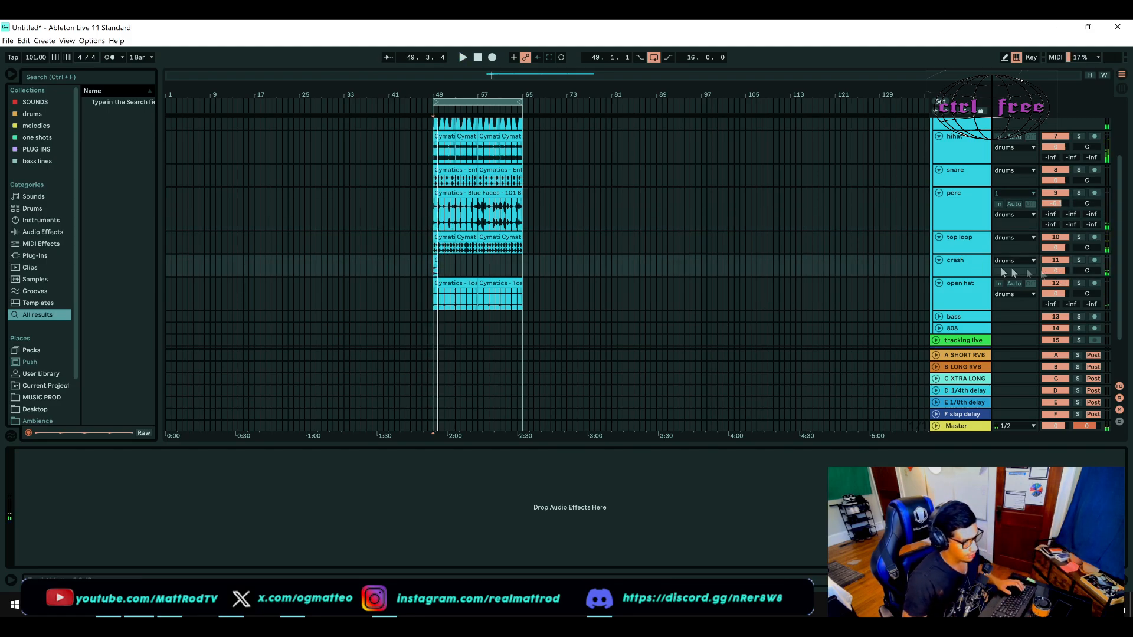
click(1056, 272)
click(1079, 260)
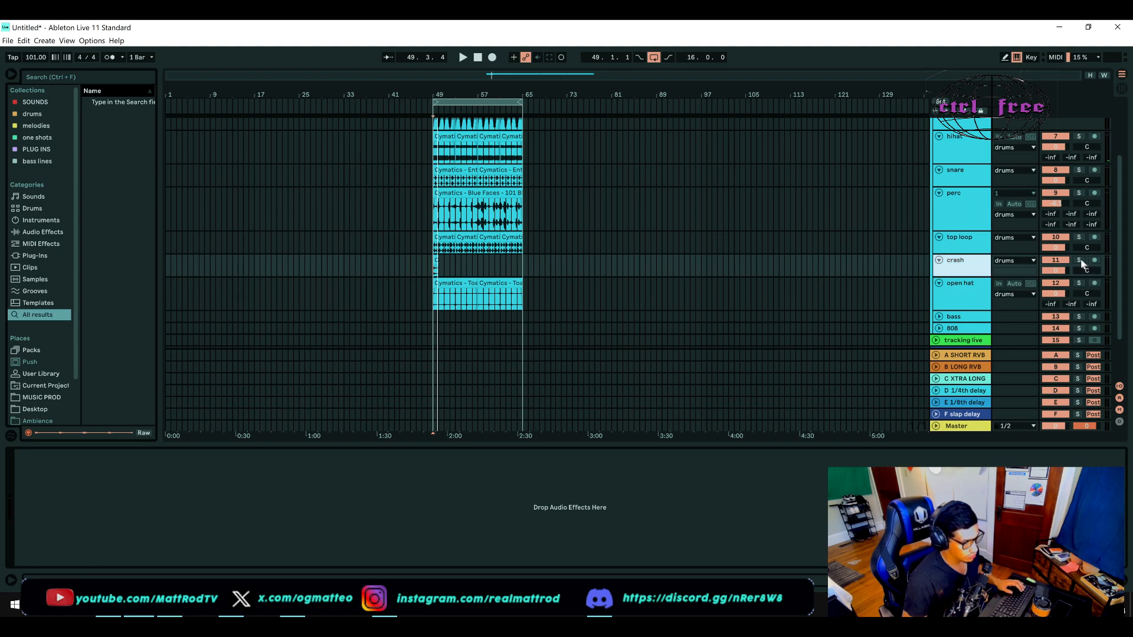
Step: Lower the crash track's volume while auditioning it, and unsolo it to hear the whole drum mix
drag(1053, 267, 1054, 291)
key(space)
key(space)
key(space)
key(space)
key(space)
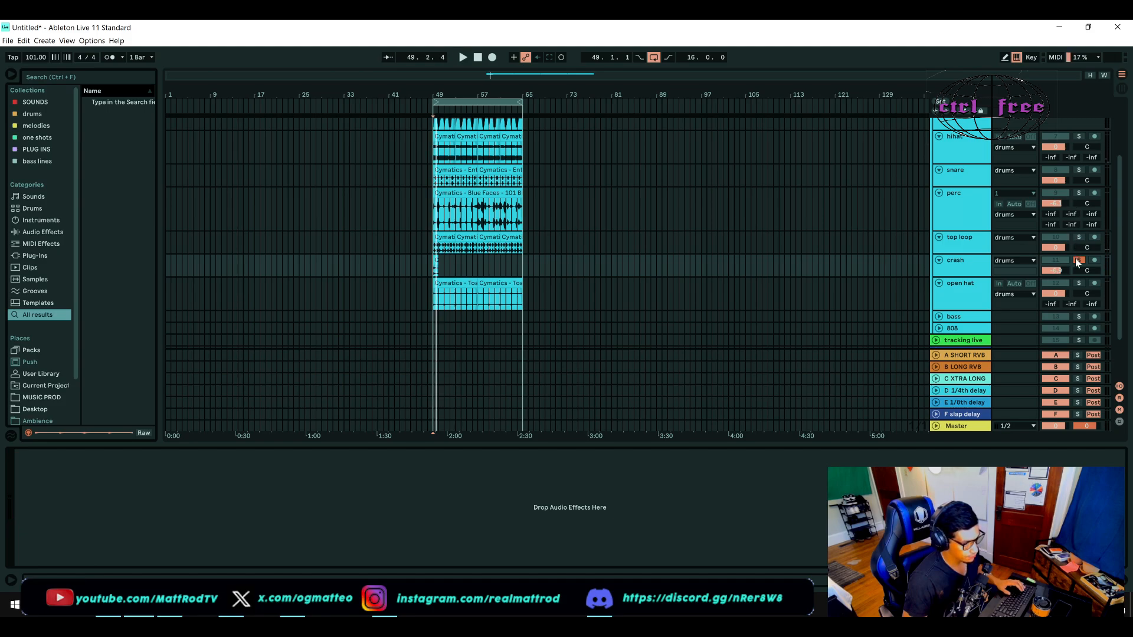
click(1076, 260)
key(space)
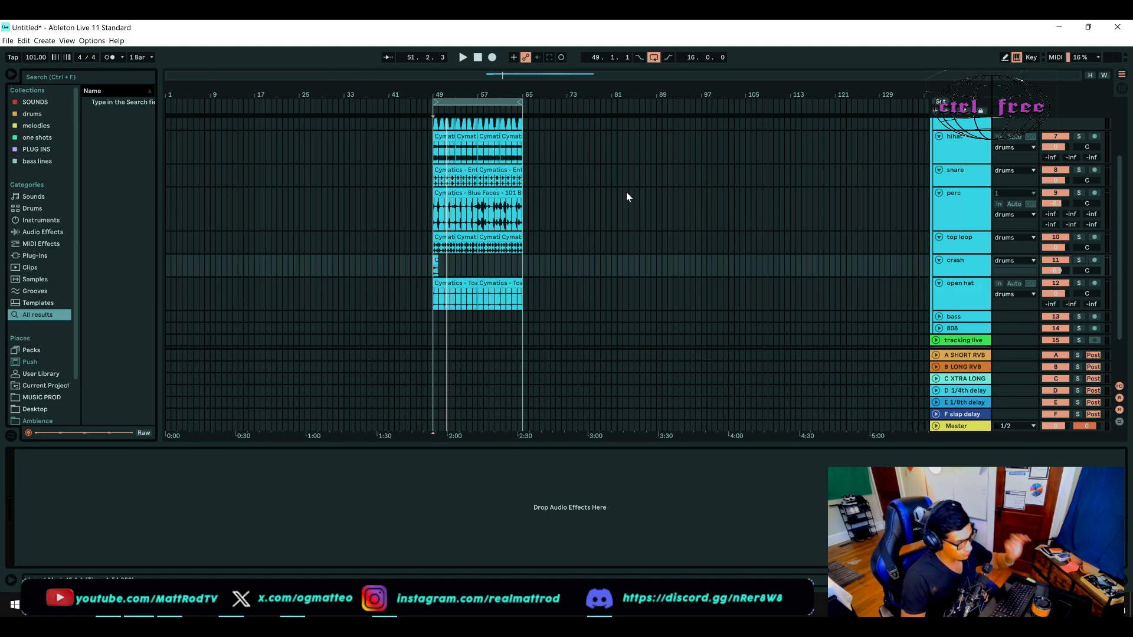
Step: Search the browser for "eq", add EQ Eight to the kick track and delete the track's existing mattrod EQ
scroll(626, 197, up, 2)
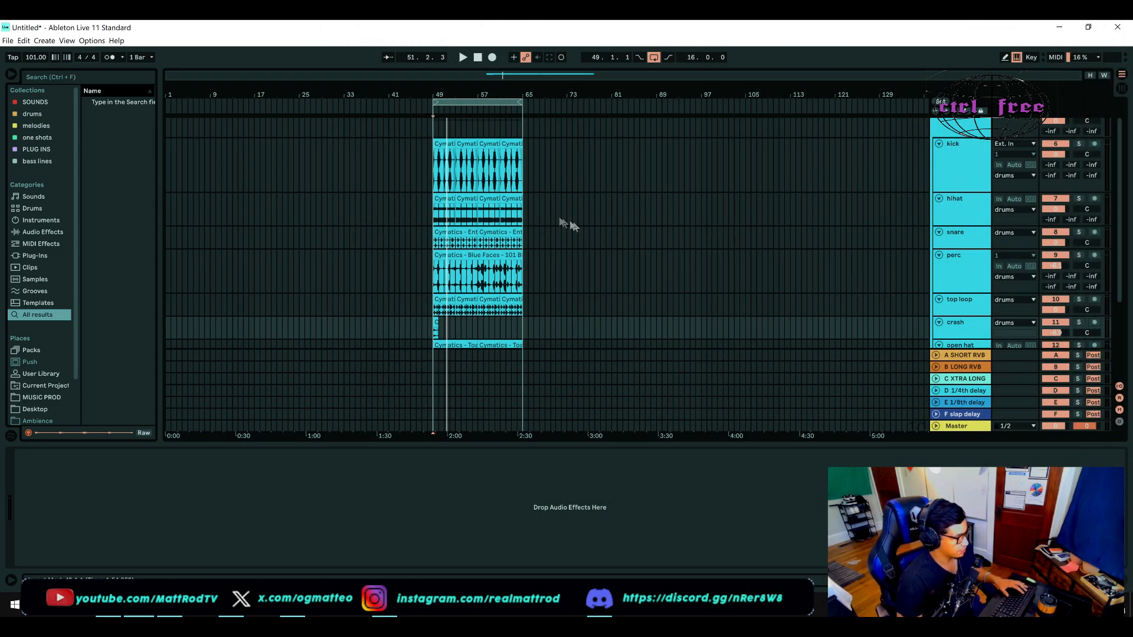
key(ctrl+f)
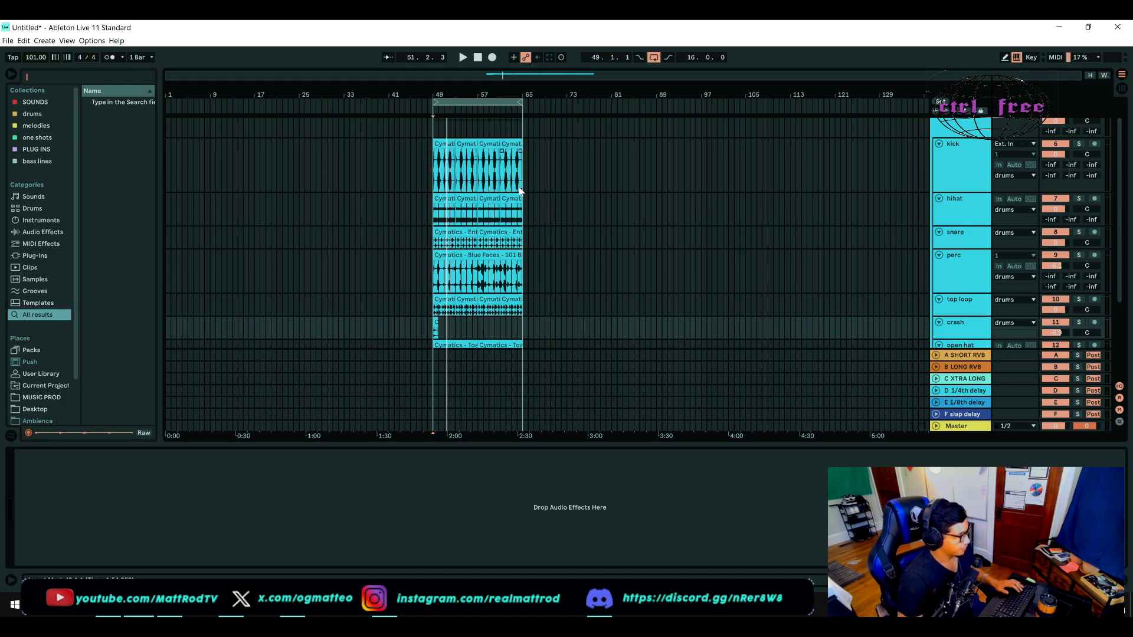
text(eq)
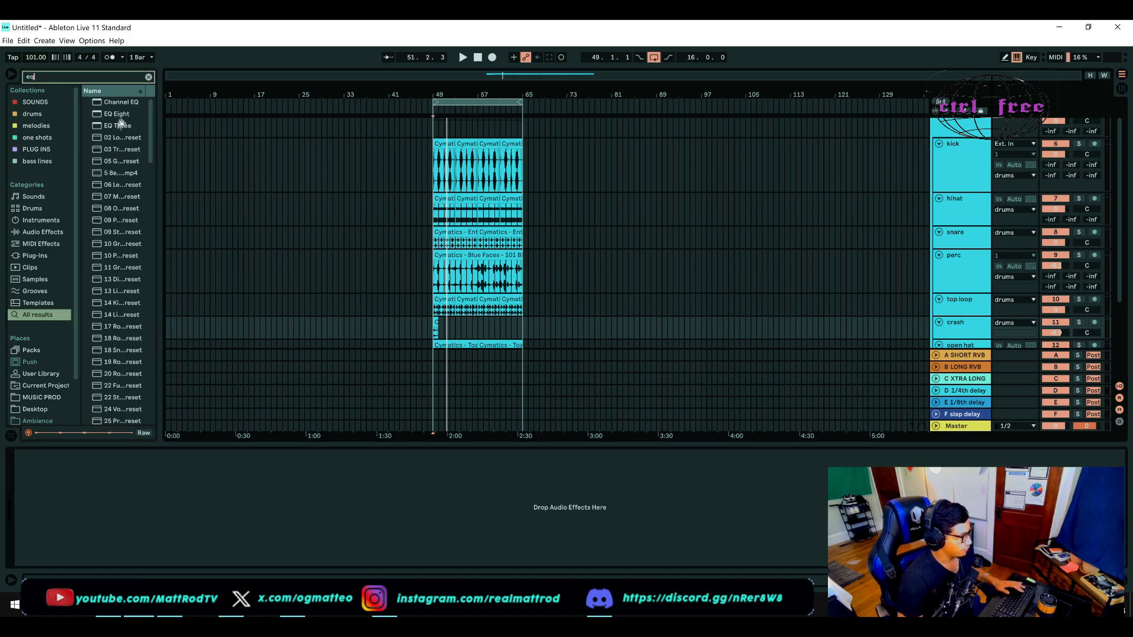
drag(116, 114, 196, 122)
drag(824, 182, 963, 173)
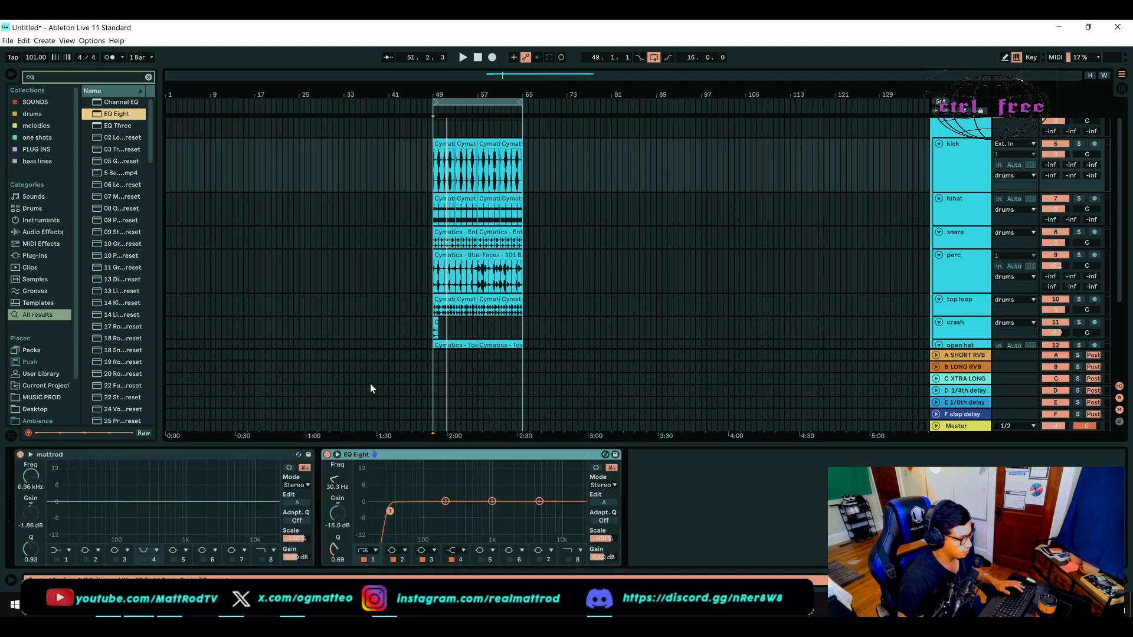
click(265, 455)
key(Delete)
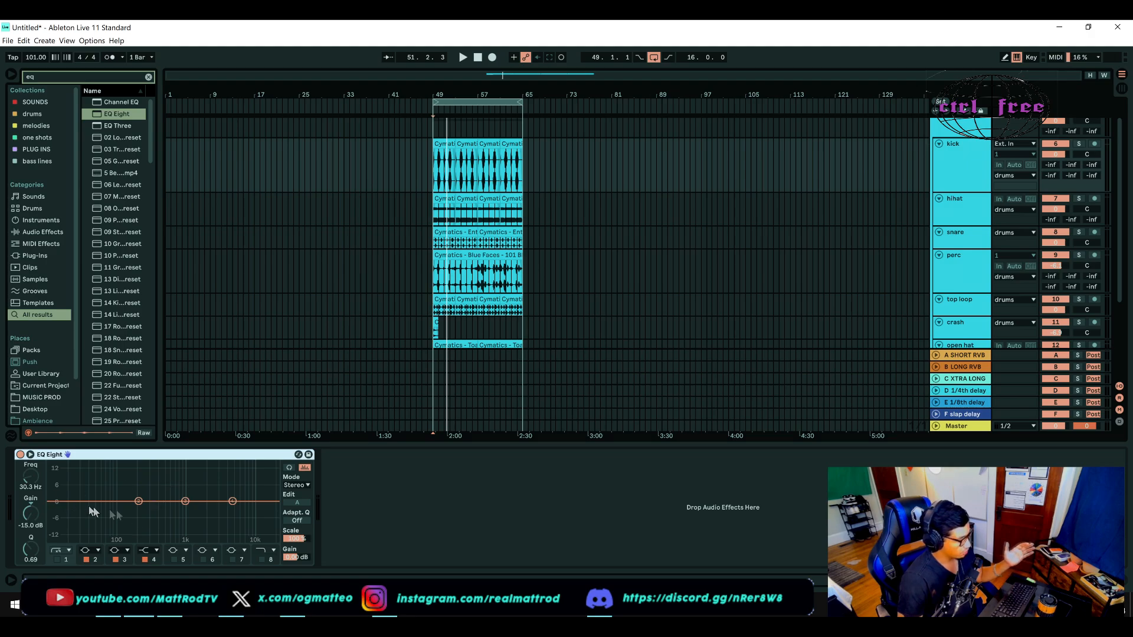
Step: Examine the kick in EQ Eight's expanded spectrum display during playback and return to the compact view
click(218, 479)
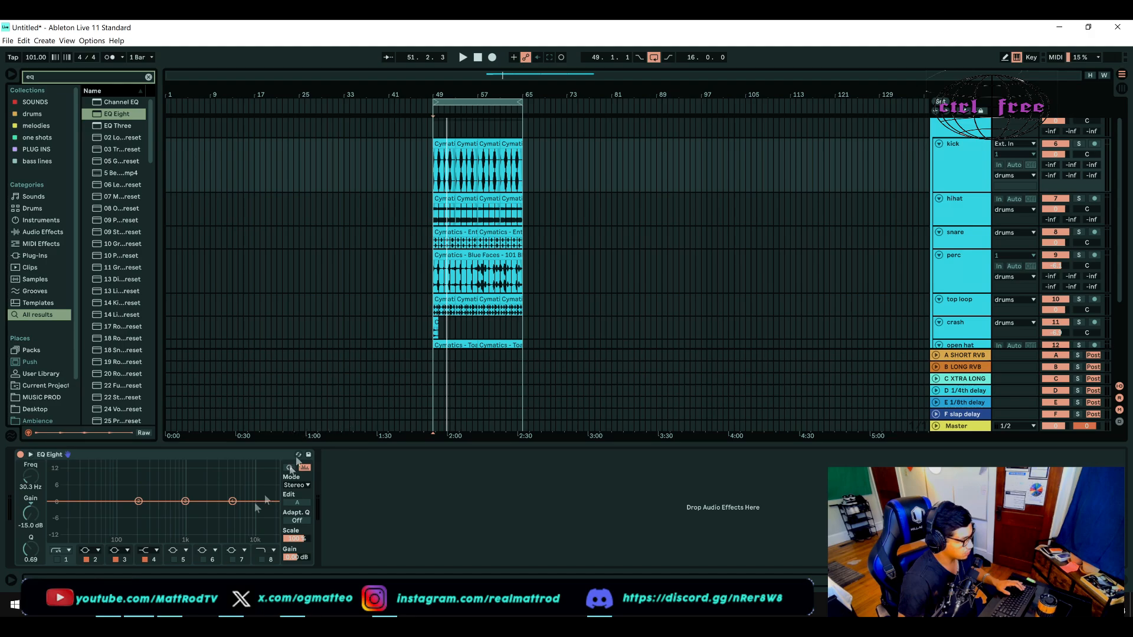
double_click(197, 479)
key(space)
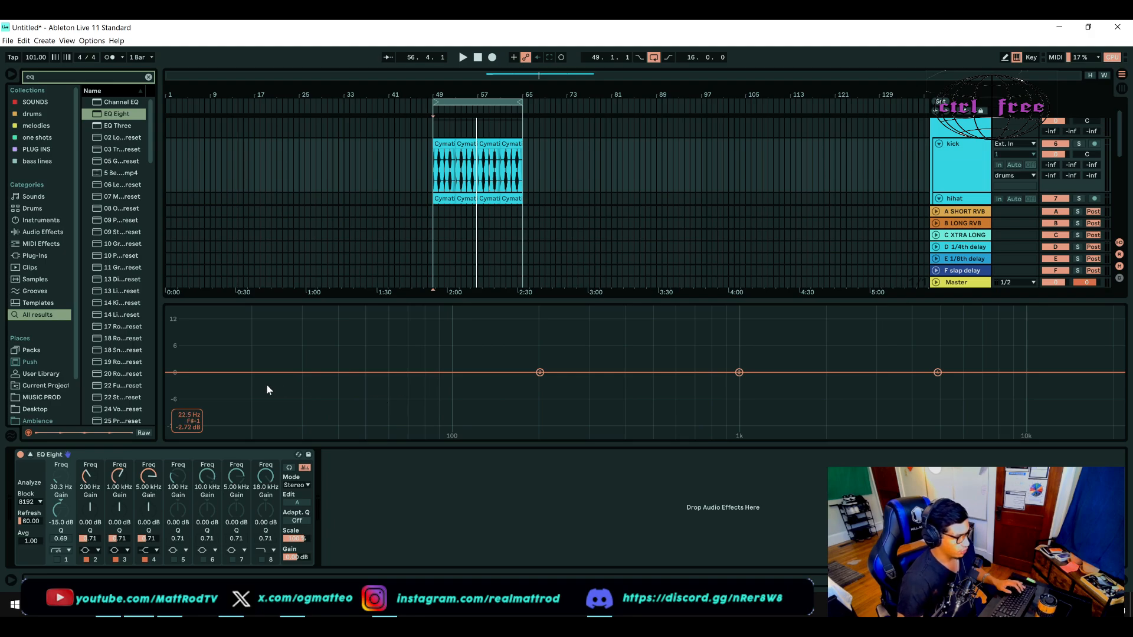
double_click(456, 348)
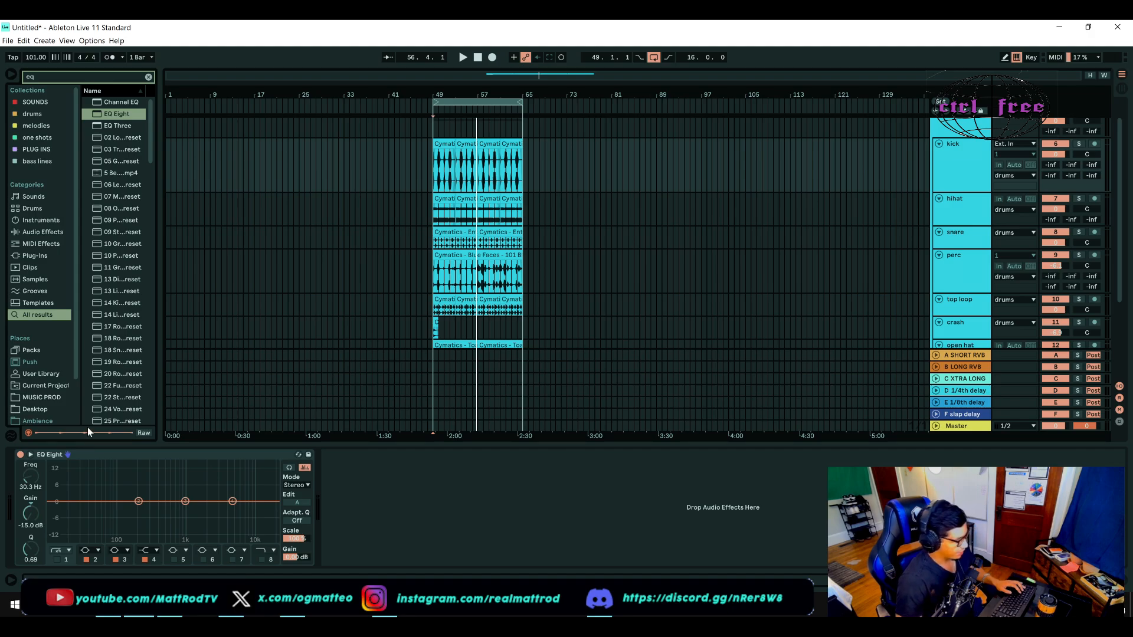
Step: Solo the kick and, during playback, boost EQ Eight band 2 by about 3.84 dB at 89.9 Hz
click(961, 159)
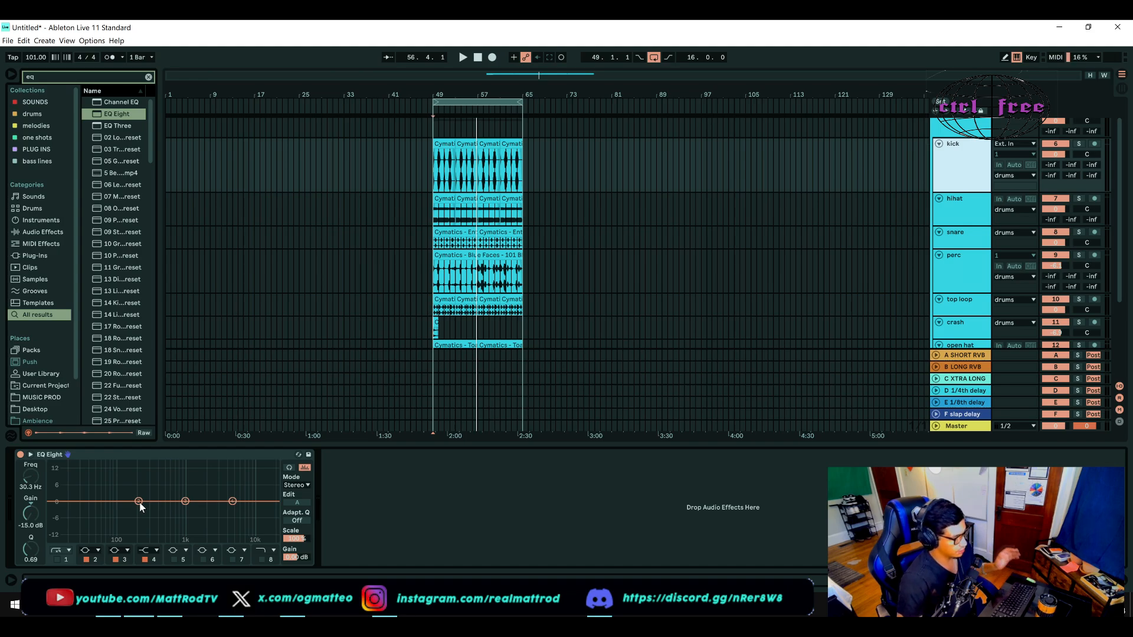
click(139, 502)
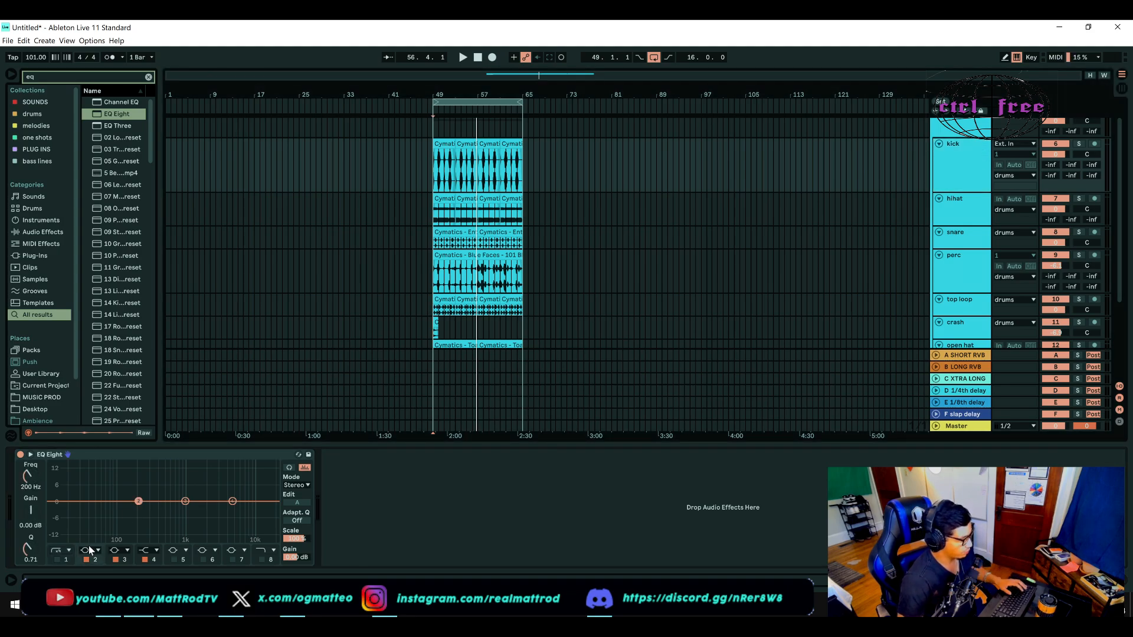
click(1081, 141)
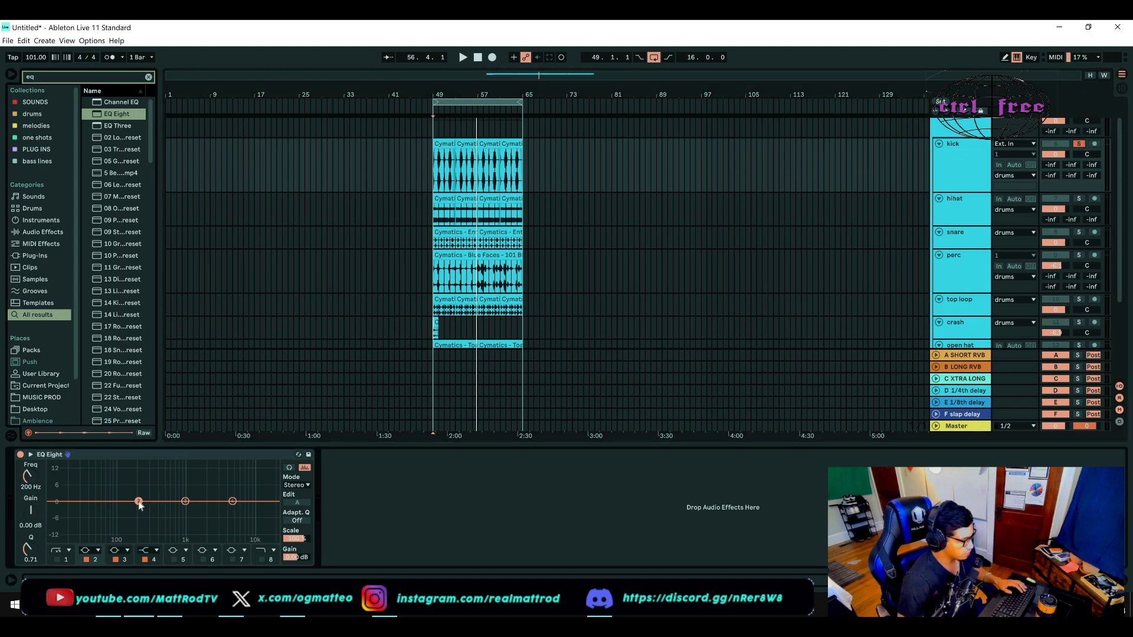
key(space)
drag(139, 502, 115, 492)
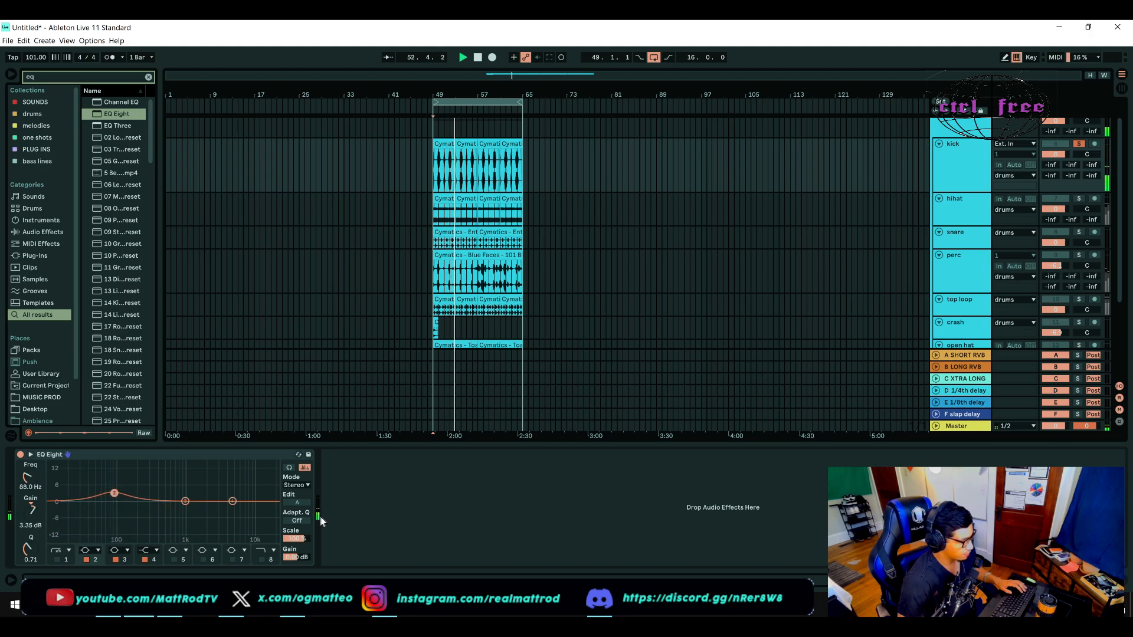
drag(114, 493, 115, 492)
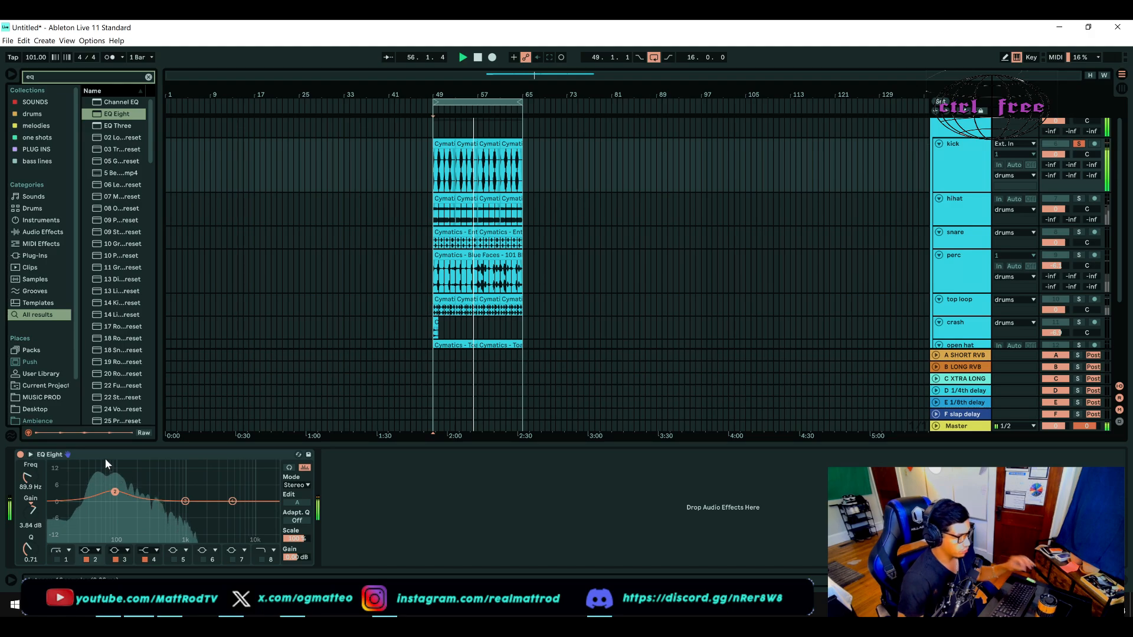
key(space)
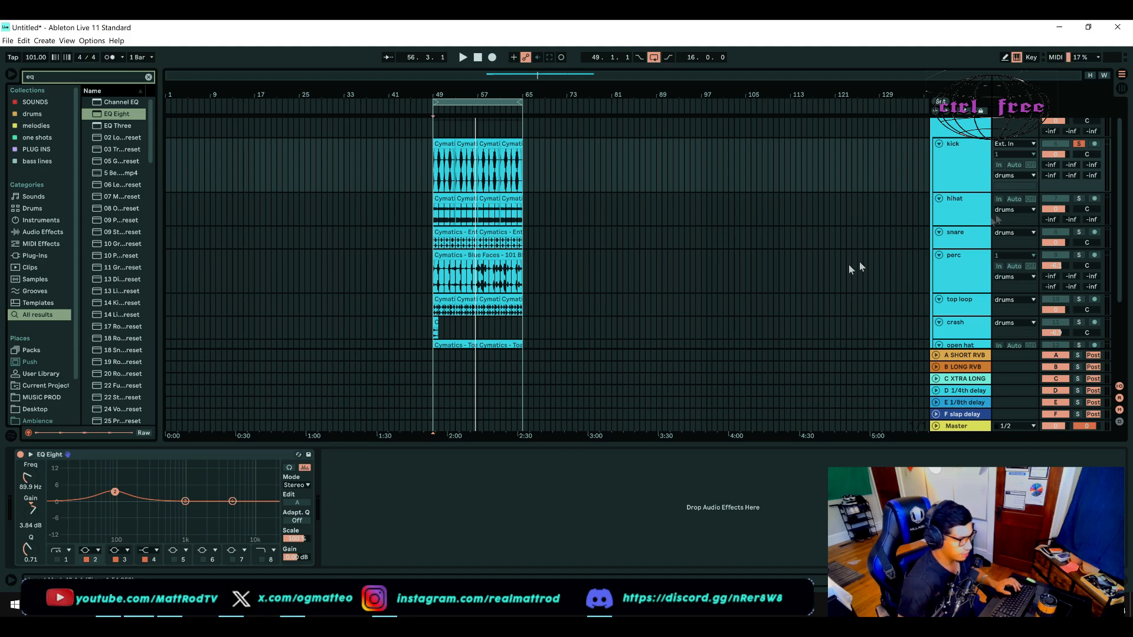
Step: Unsolo the kick track and audition its EQ boost together with the other drums
click(1080, 143)
key(space)
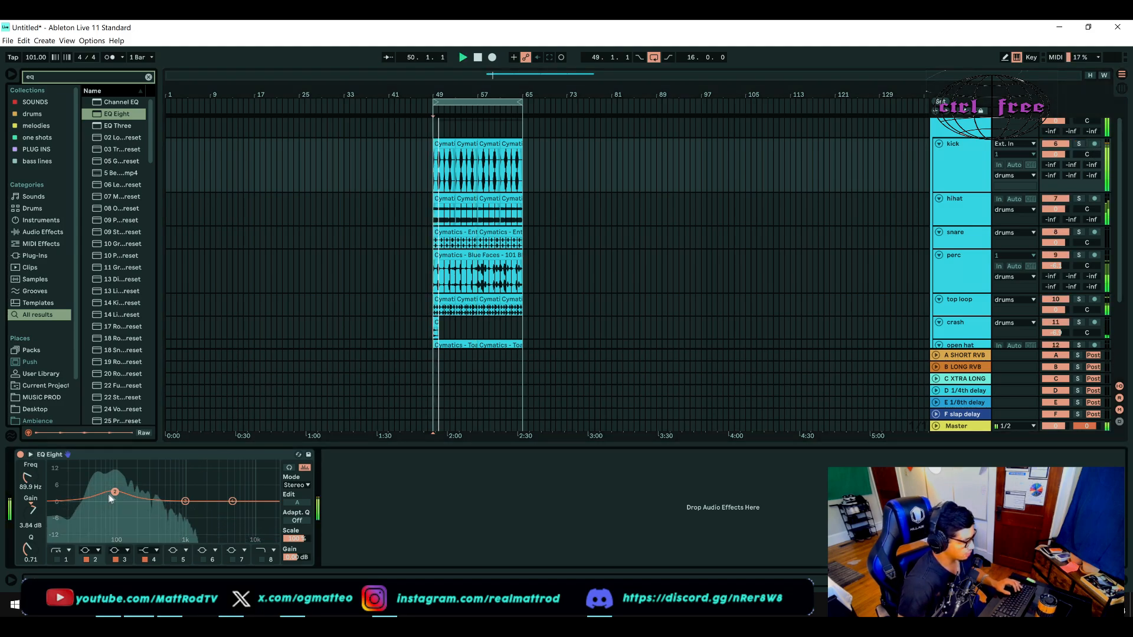
click(172, 459)
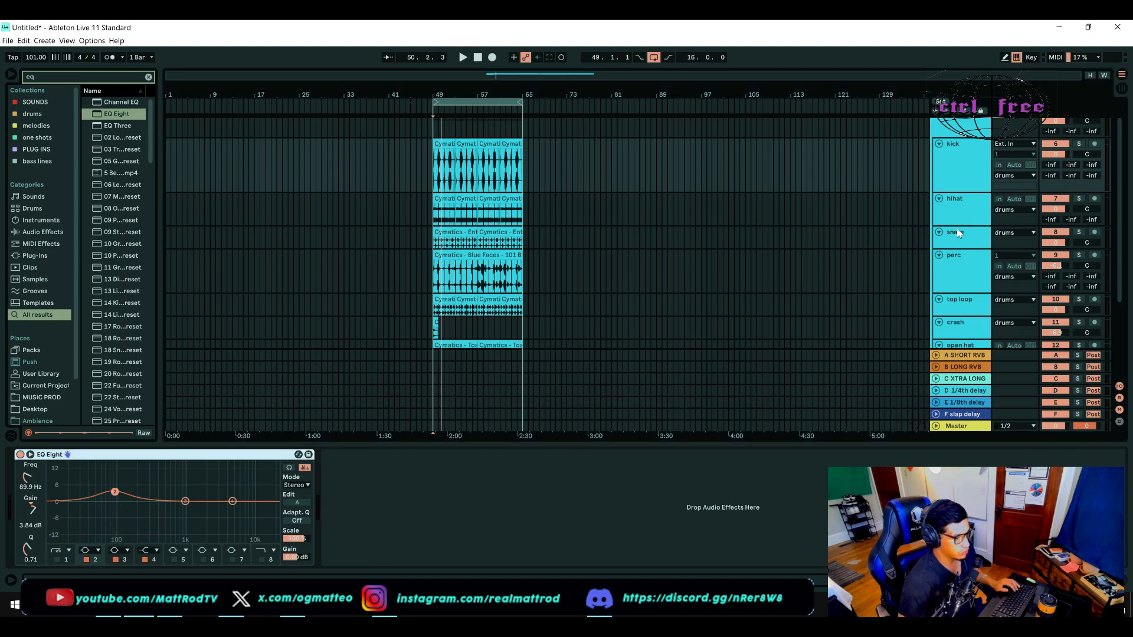
Step: Switch off the ADA flanger plug-in on the snare track and play the drum loop without it
click(958, 204)
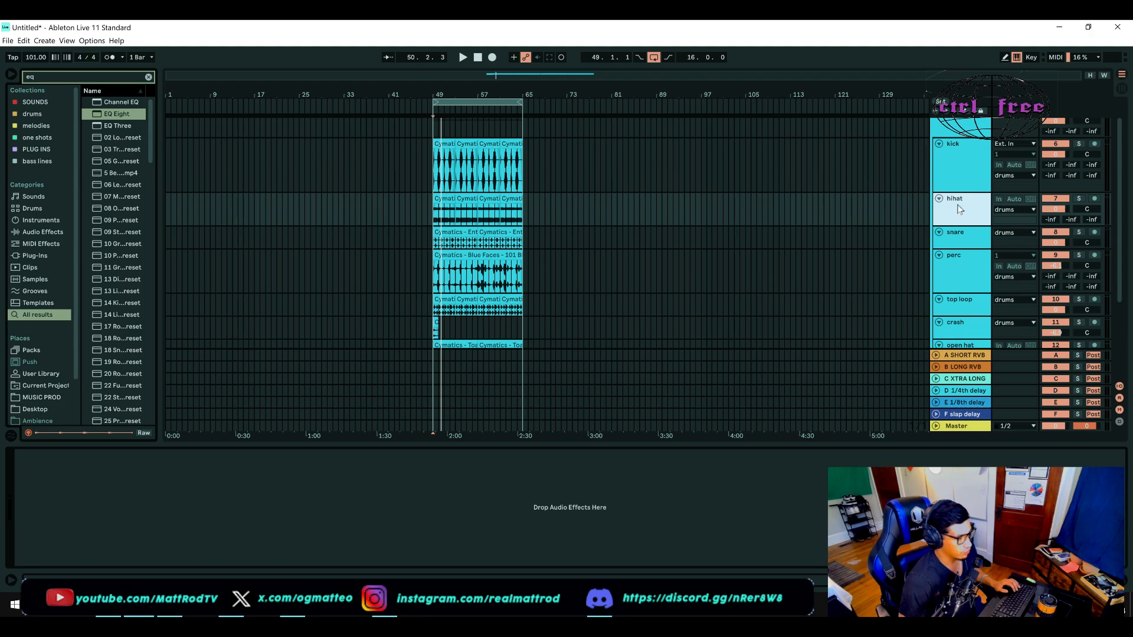
click(961, 236)
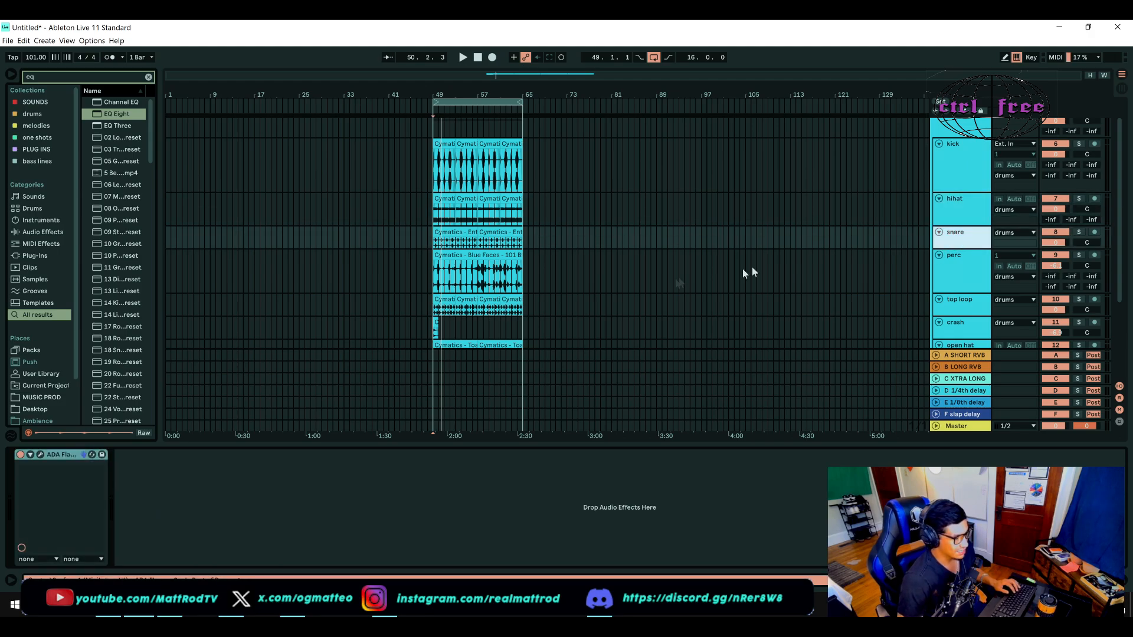
click(21, 455)
key(space)
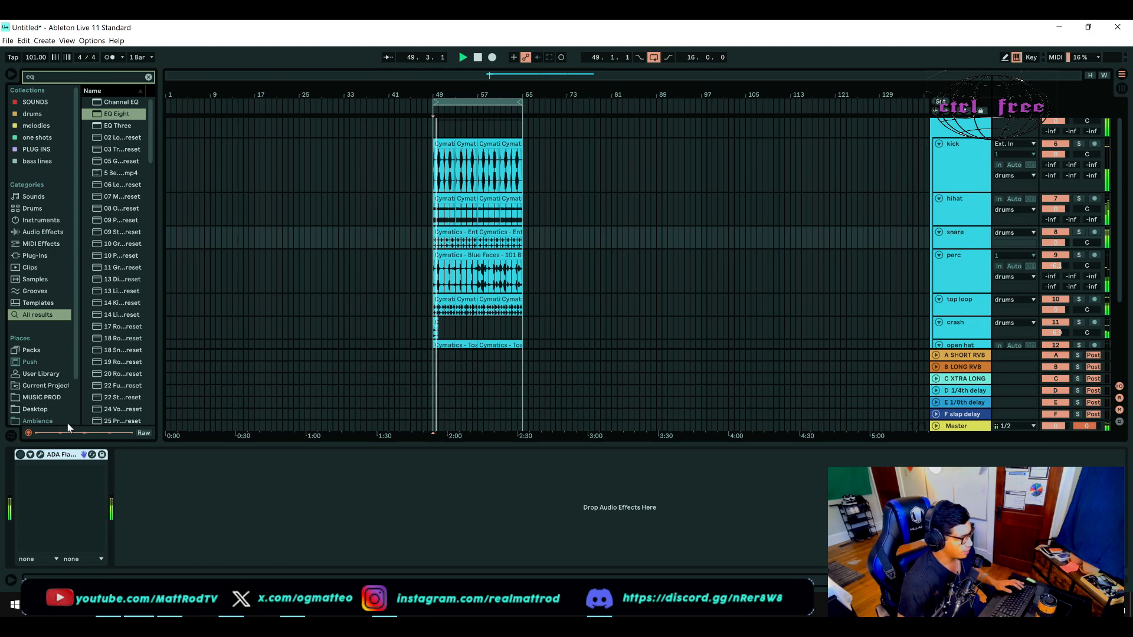
click(962, 236)
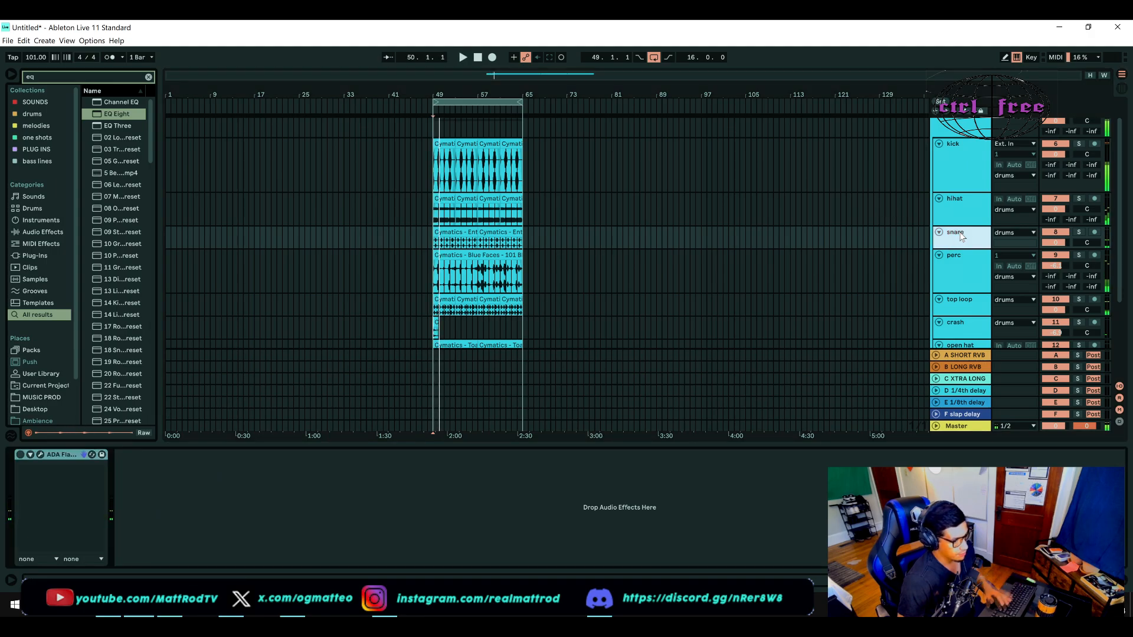
Step: Delete the snare track from the drum group
key(Delete)
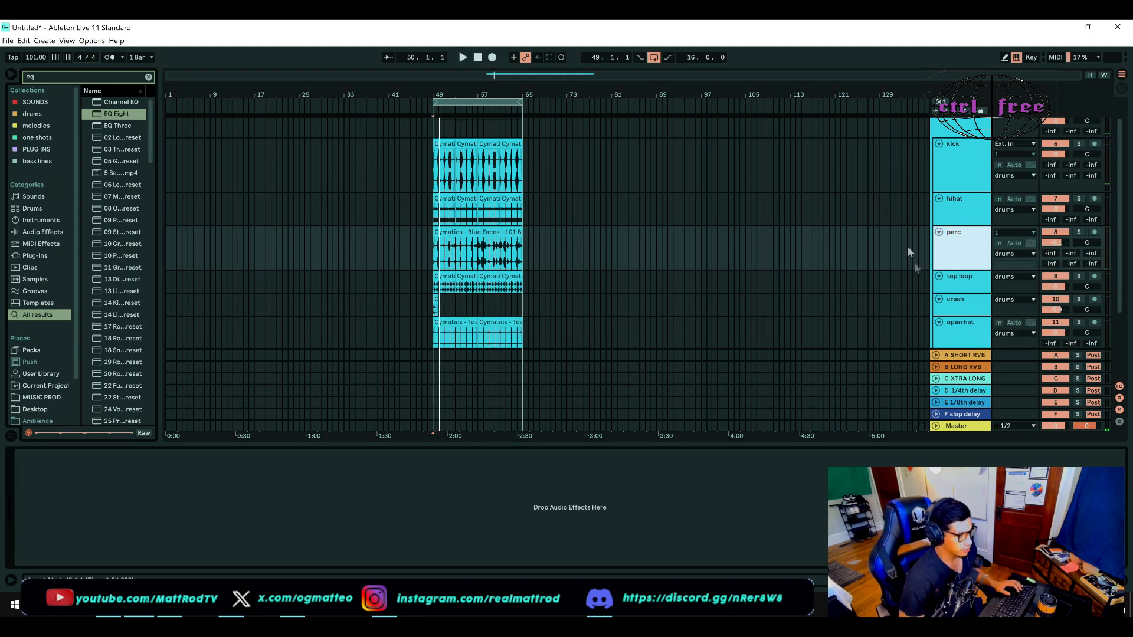
click(960, 223)
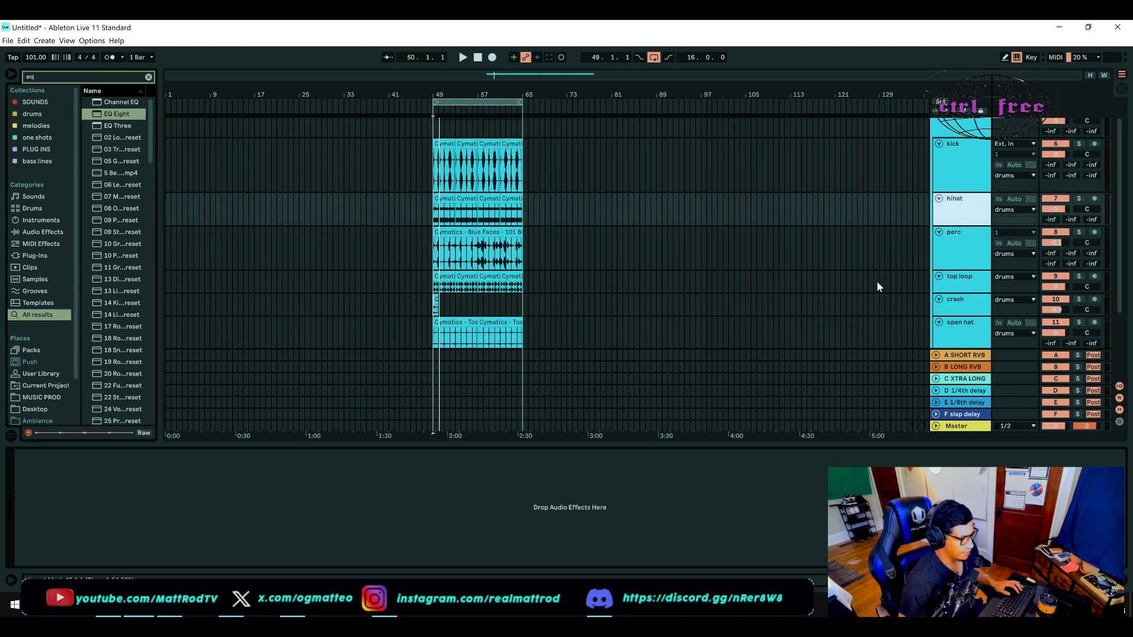
Step: Enlarge the top loop track and add an EQ Eight to it
click(979, 289)
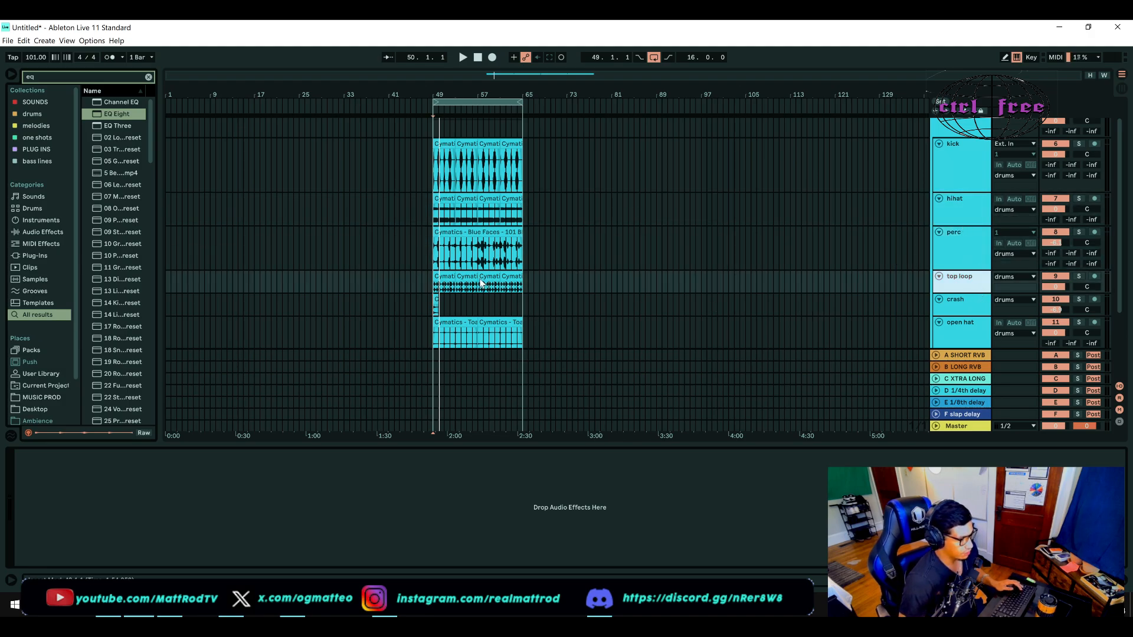
scroll(481, 284, up, 2)
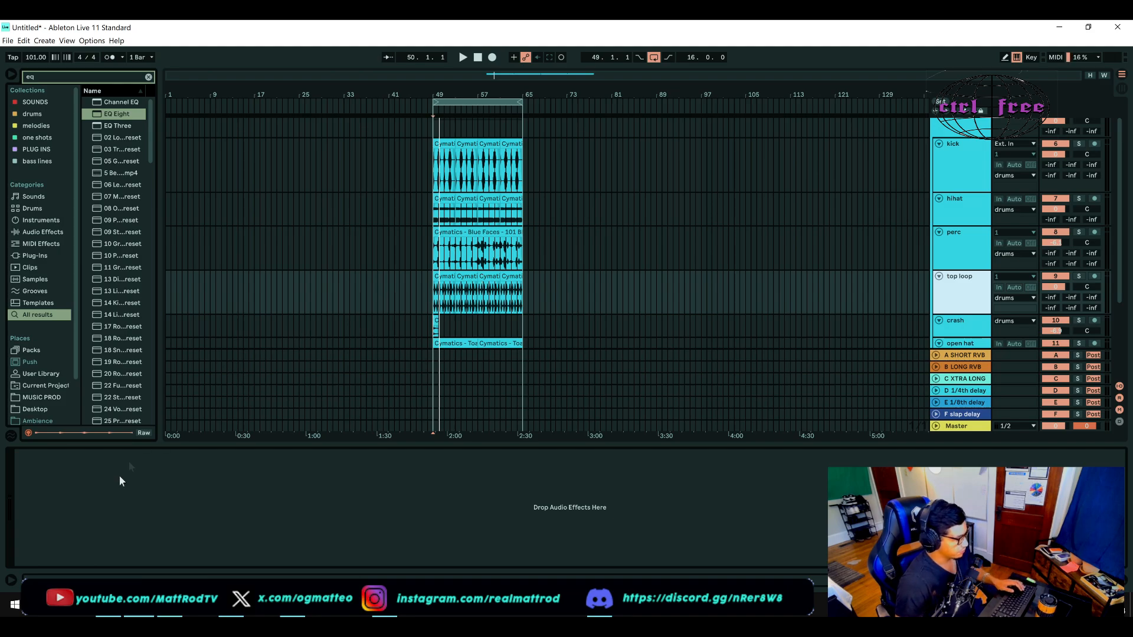
drag(110, 119, 88, 490)
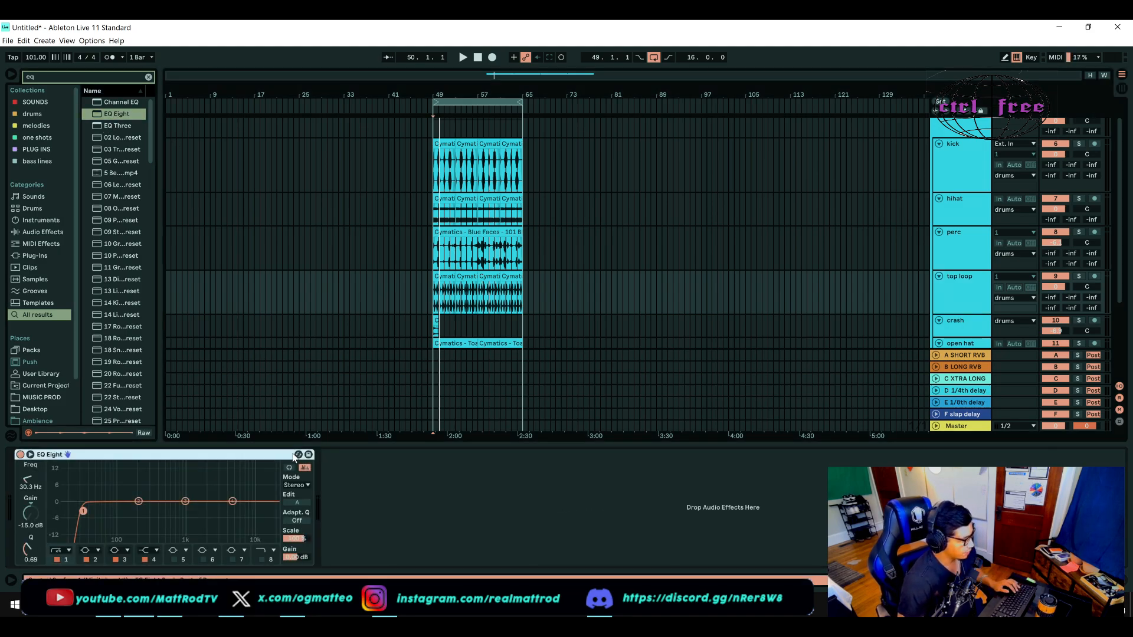
Step: Switch off EQ Eight's band 1 on the top loop, solo the track and play it briefly
click(58, 560)
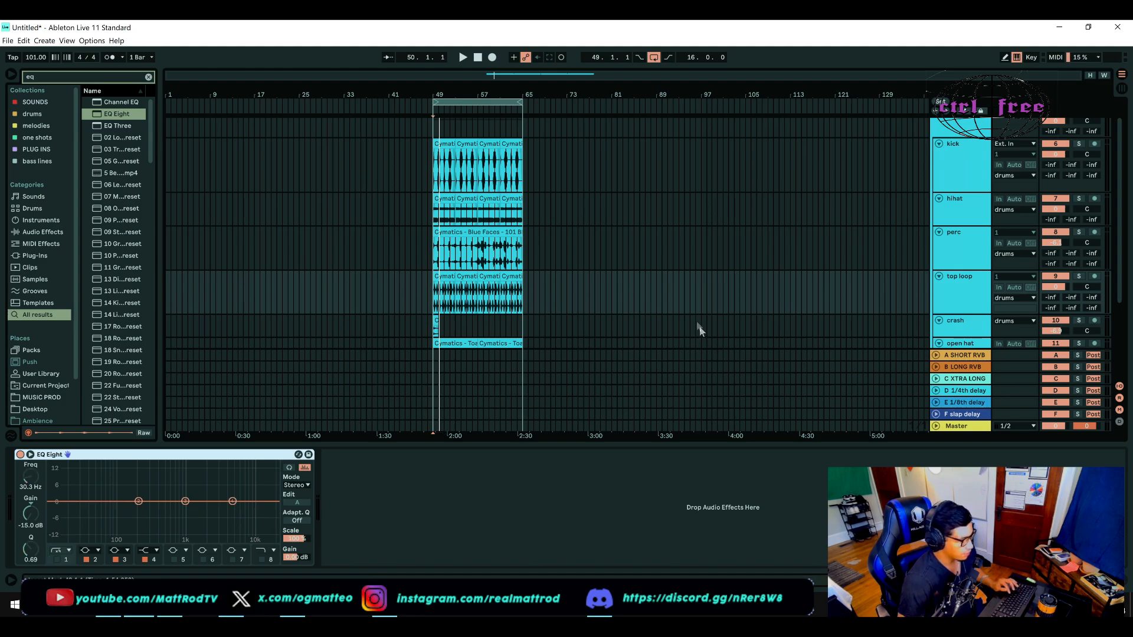
click(1080, 233)
click(1081, 231)
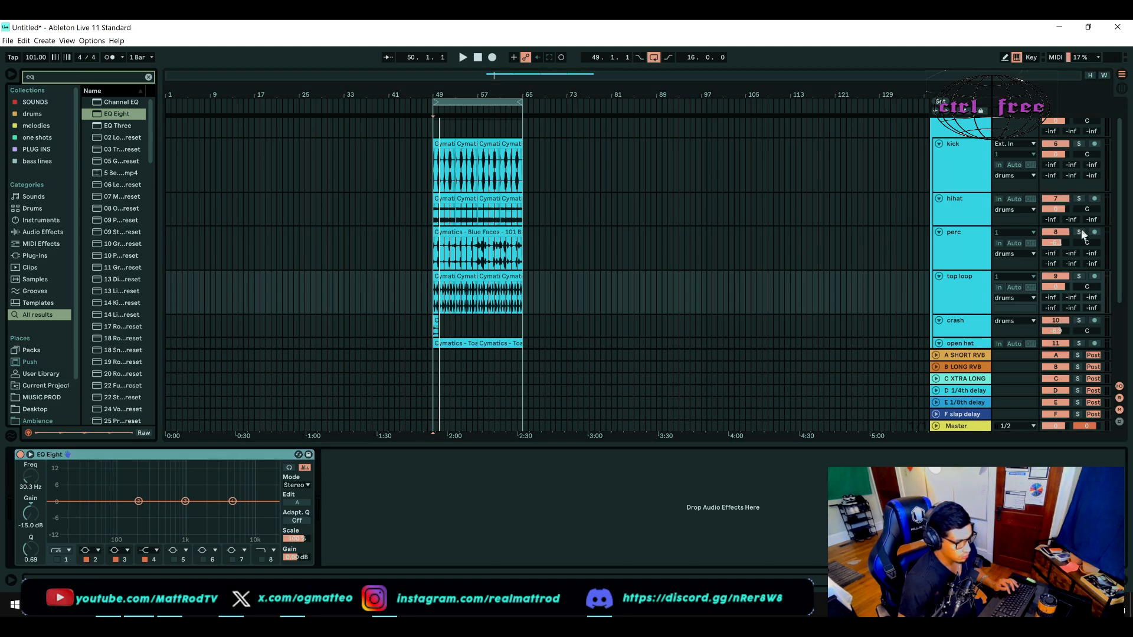
click(1079, 277)
key(space)
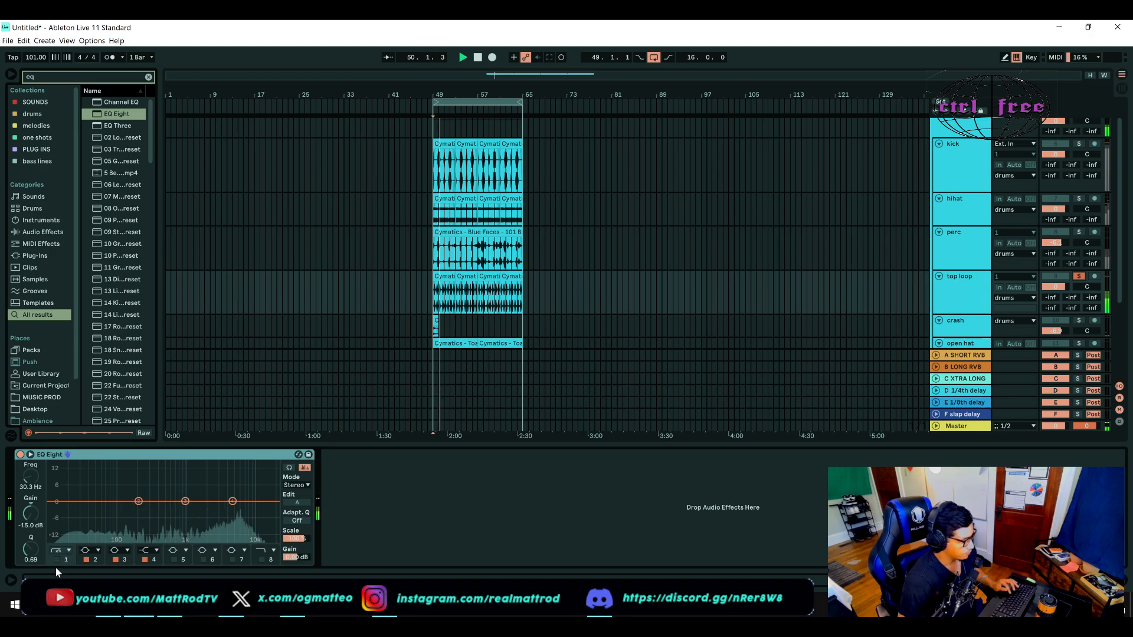
key(space)
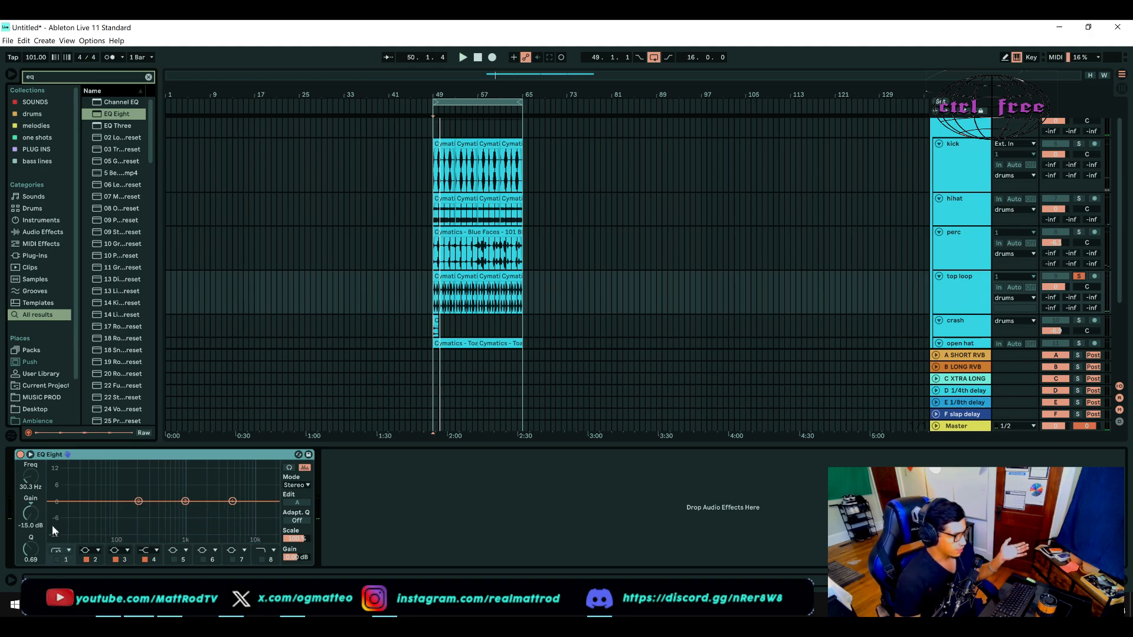
Step: Switch EQ Eight's band 1 low cut back on and set it to 31.0 Hz while playing the top loop
click(57, 559)
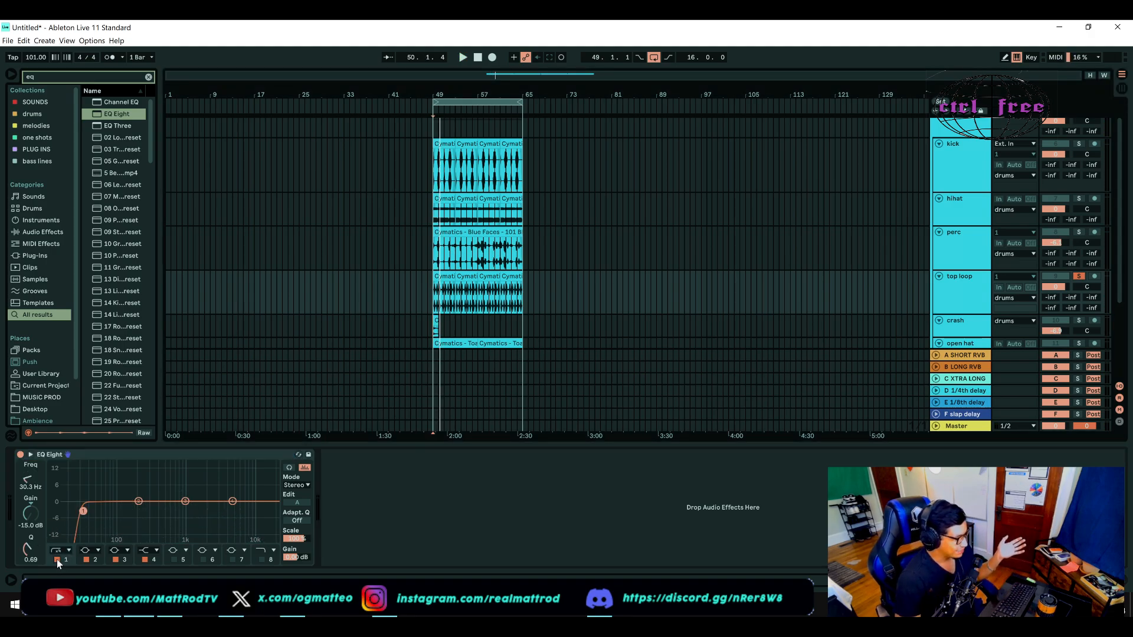
key(space)
mouse_move(84, 511)
mouse_down()
mouse_move(121, 511)
mouse_move(84, 511)
mouse_up()
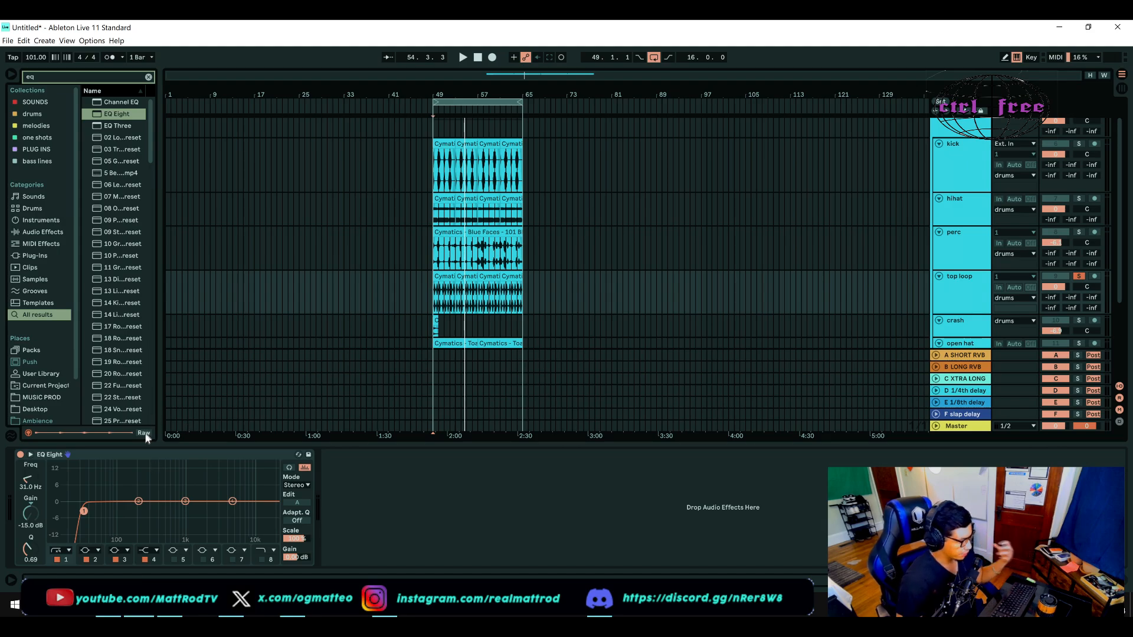
Step: Expand EQ Eight's spectrum display and enable the band 8 high cut at 9.03 kHz with a Q of 0.82
key(space)
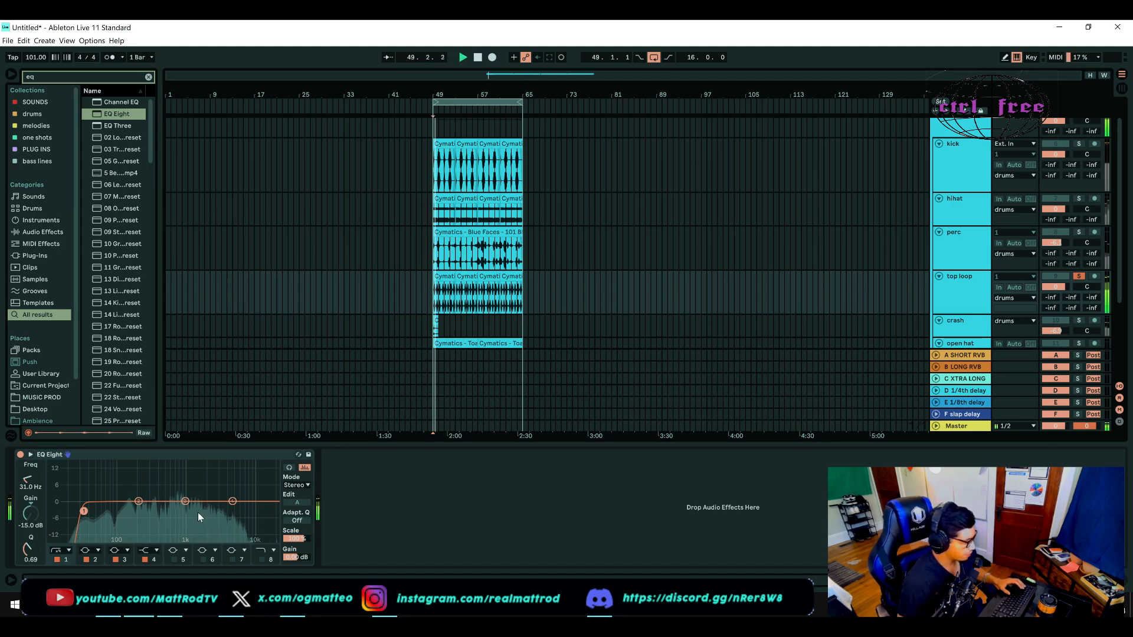
double_click(193, 480)
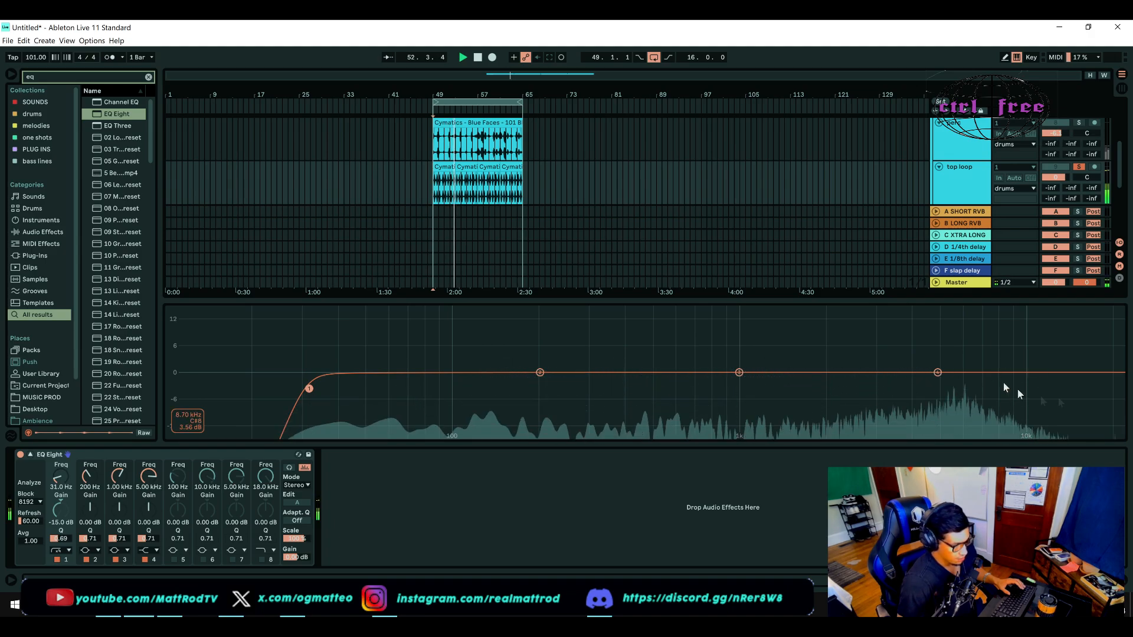
click(263, 559)
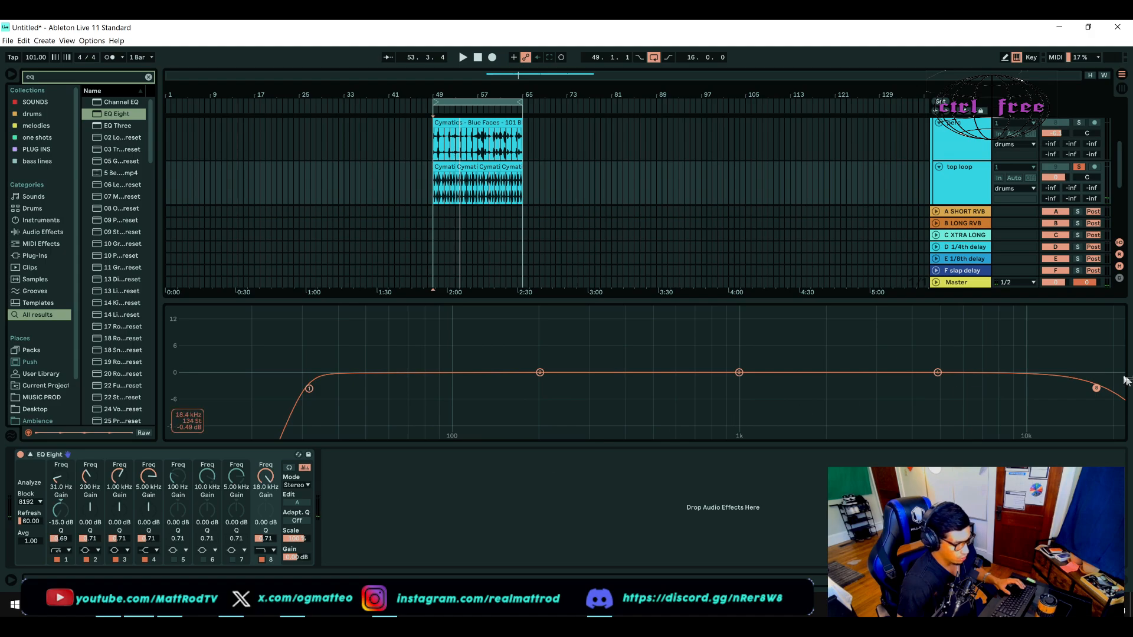
drag(1096, 388, 1046, 391)
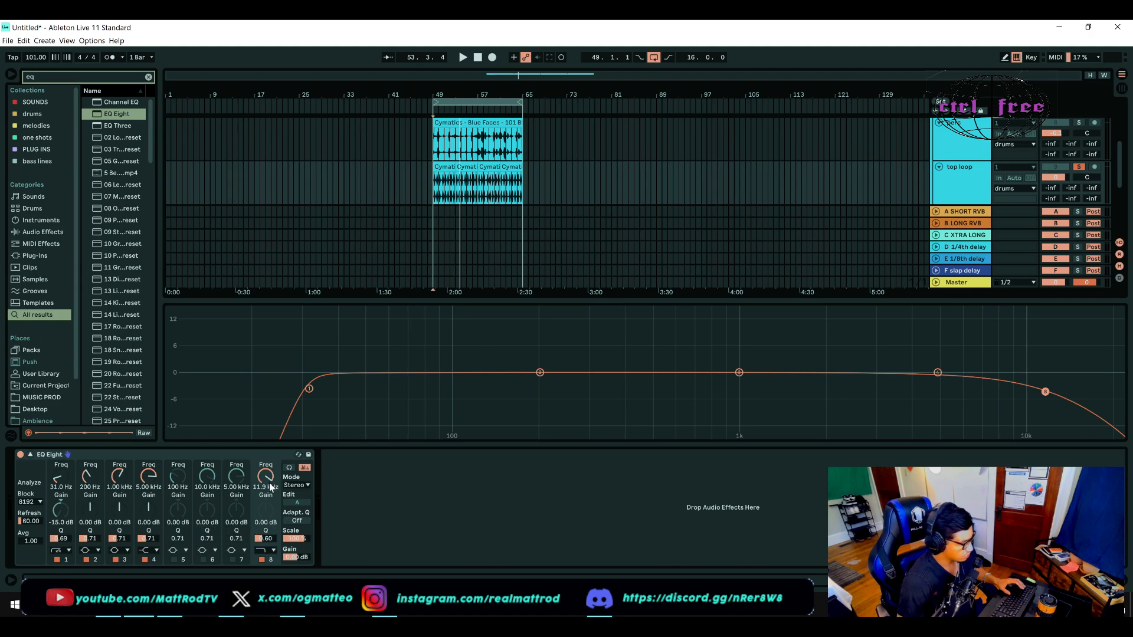
drag(272, 539, 272, 514)
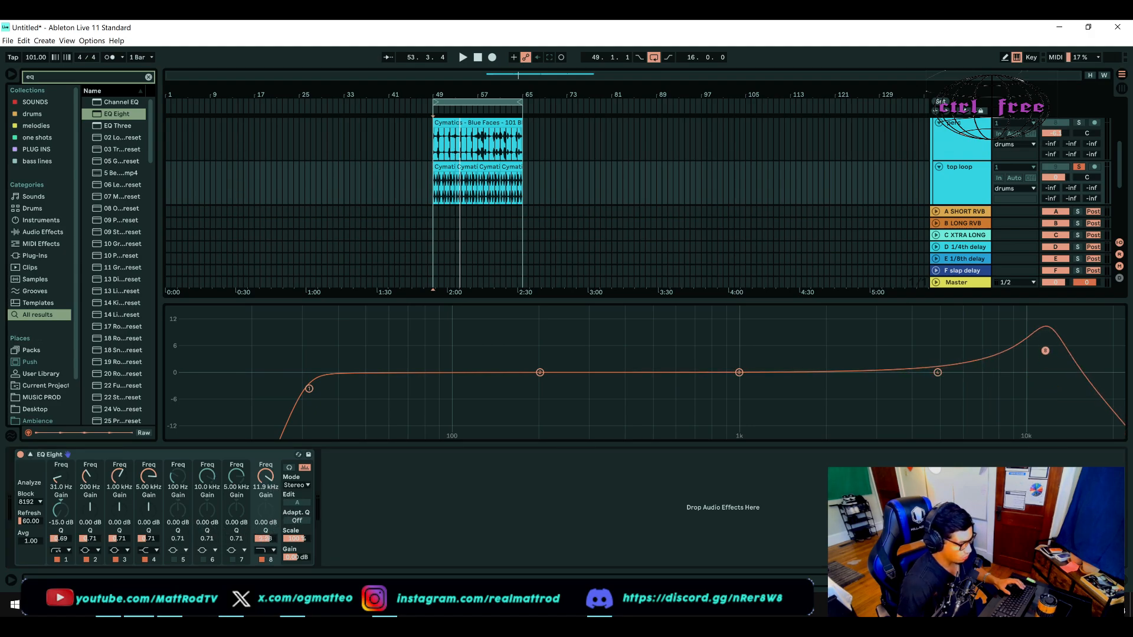
mouse_move(1048, 347)
drag(1041, 350, 1011, 384)
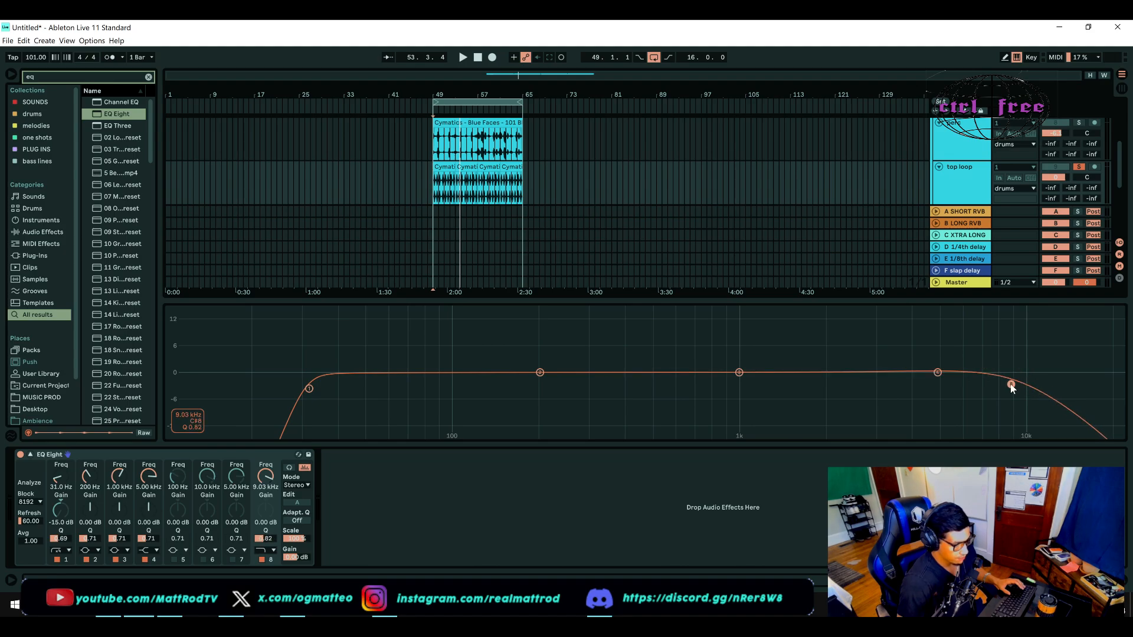
Step: Audition the soloed top loop and boost EQ Eight band 3 by about 5.94 dB at 1.30 kHz
key(space)
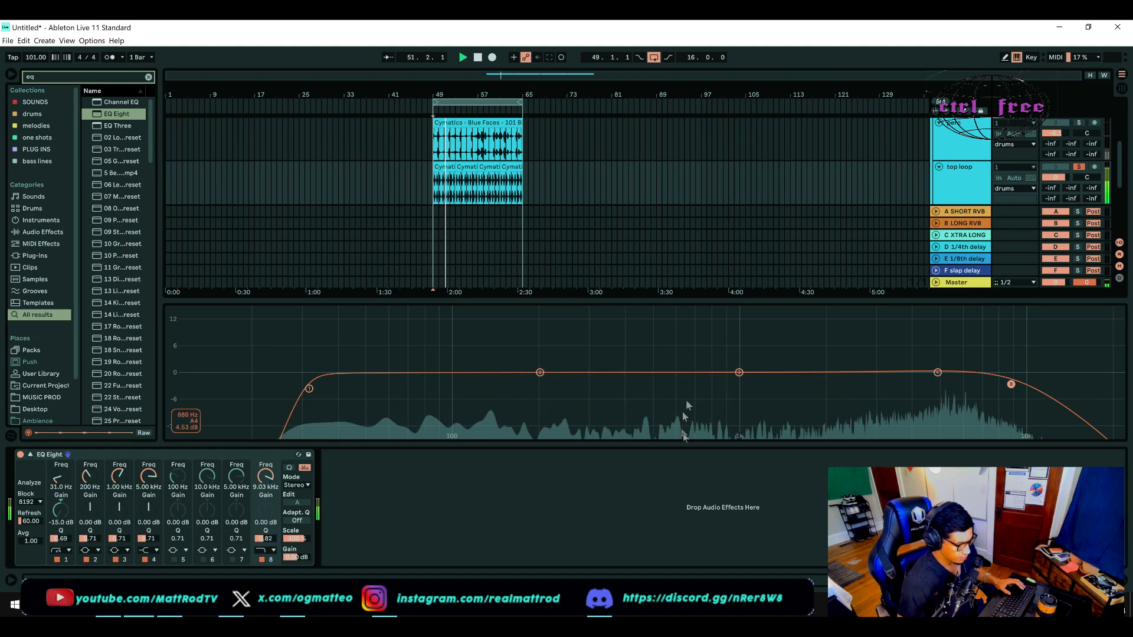
key(space)
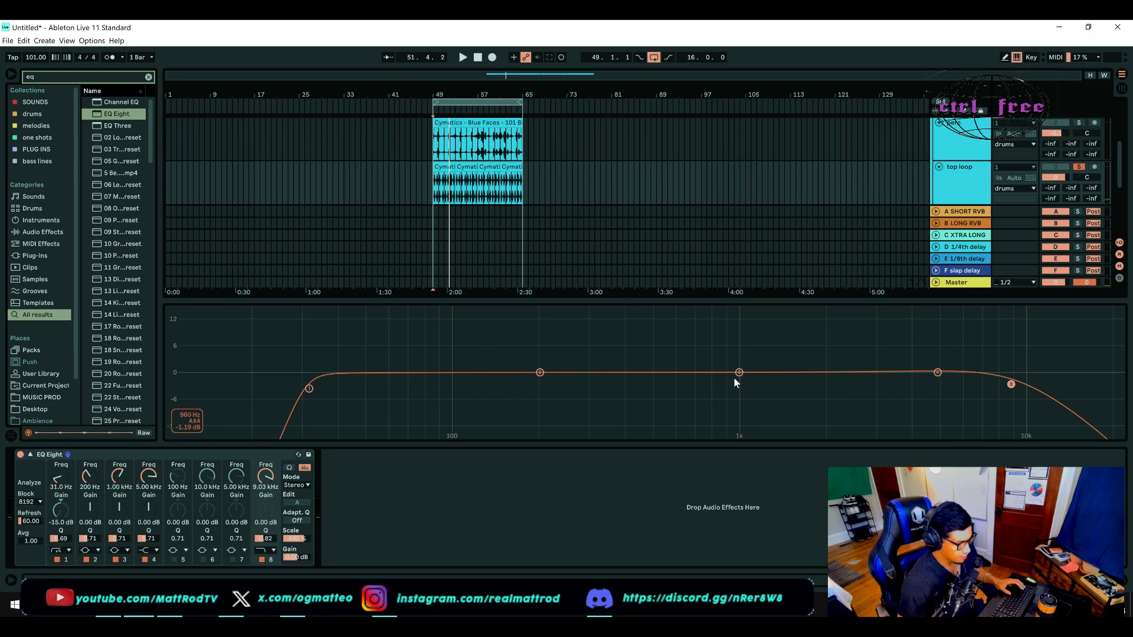
drag(739, 373, 770, 348)
key(space)
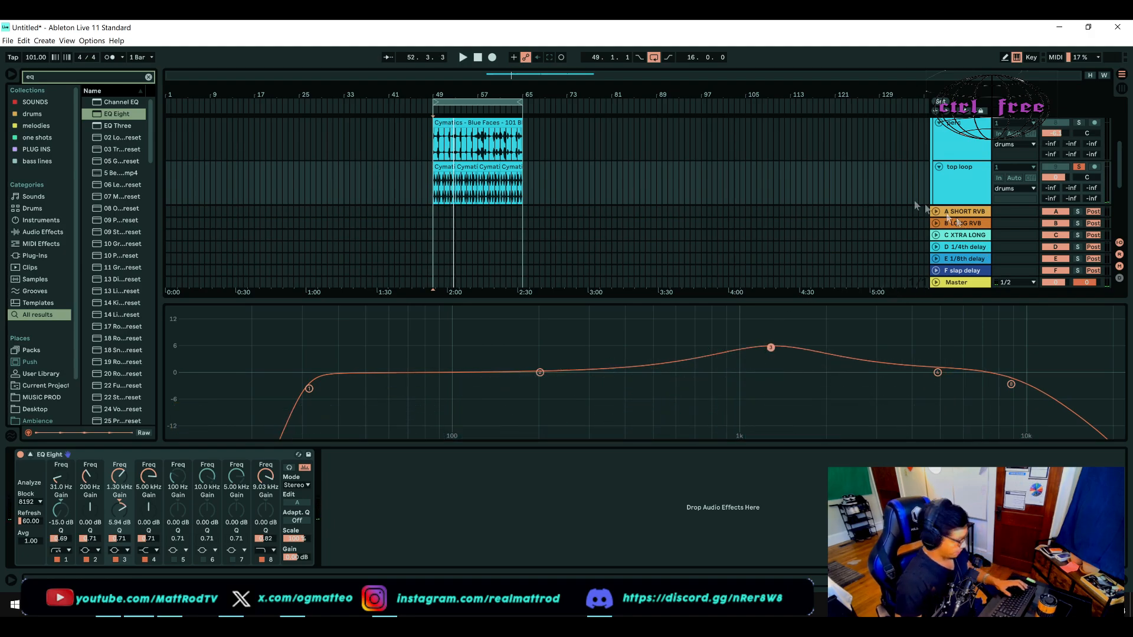
Step: Unsolo the top loop and audition its EQ together with the other drums
click(1079, 168)
key(space)
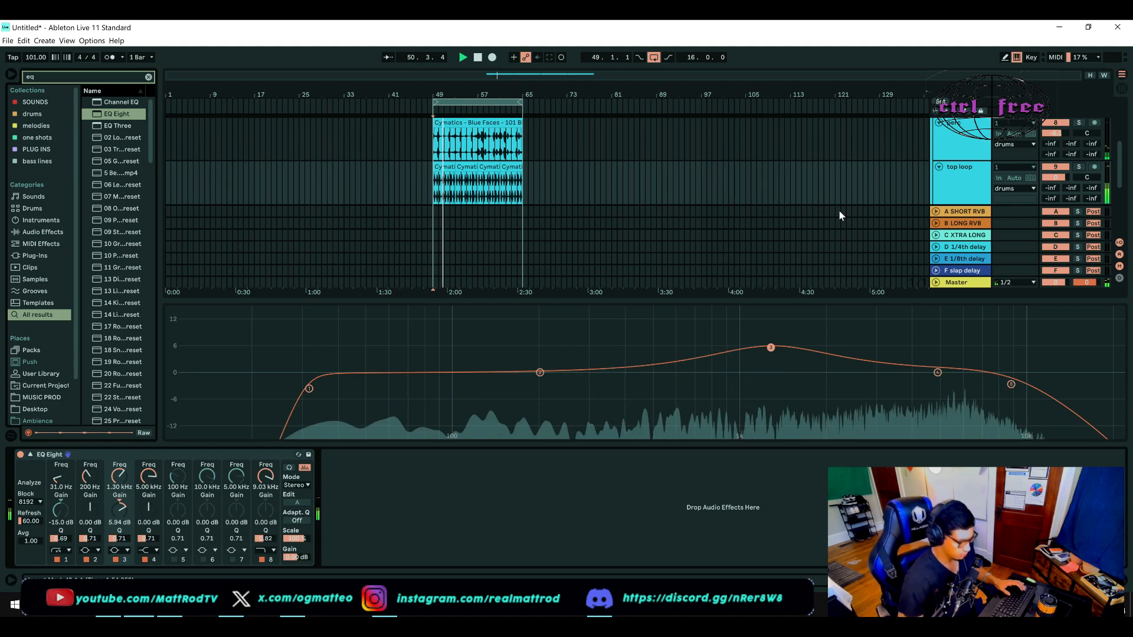
scroll(873, 199, up, 2)
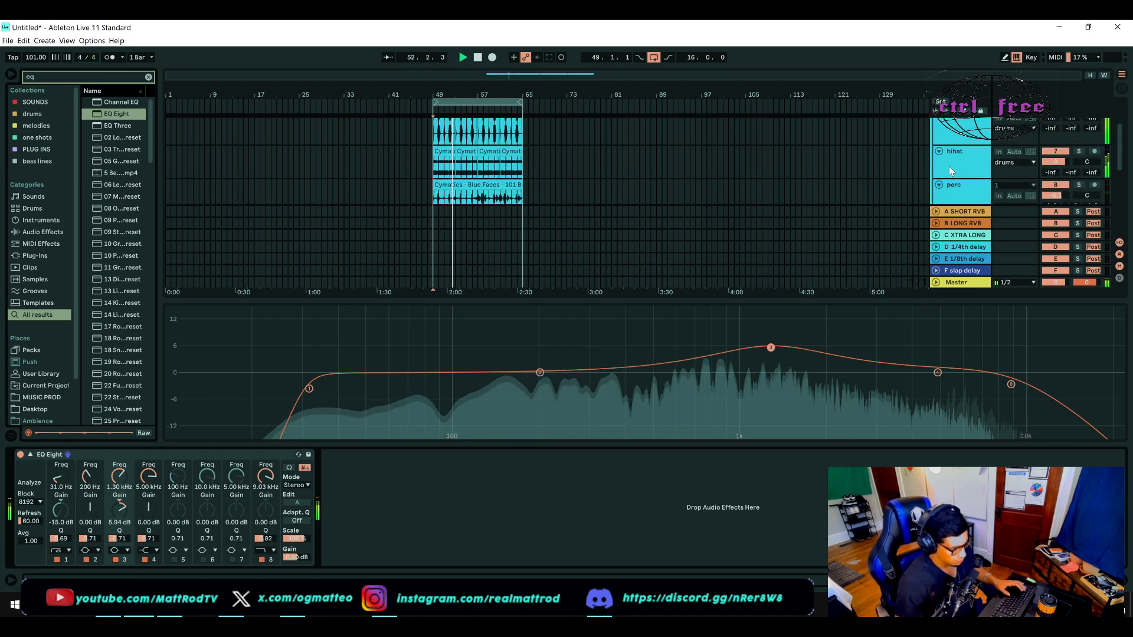
key(space)
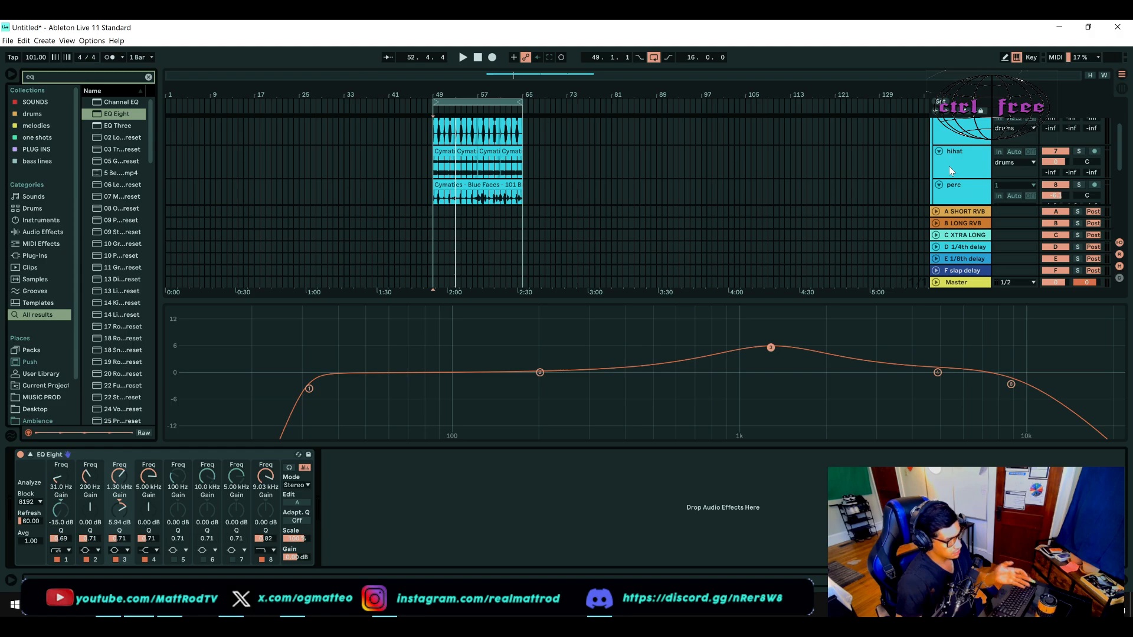
Step: Zoom in on the drum clips in the arrangement and enlarge the crash track to show its sends
scroll(948, 165, up, 1)
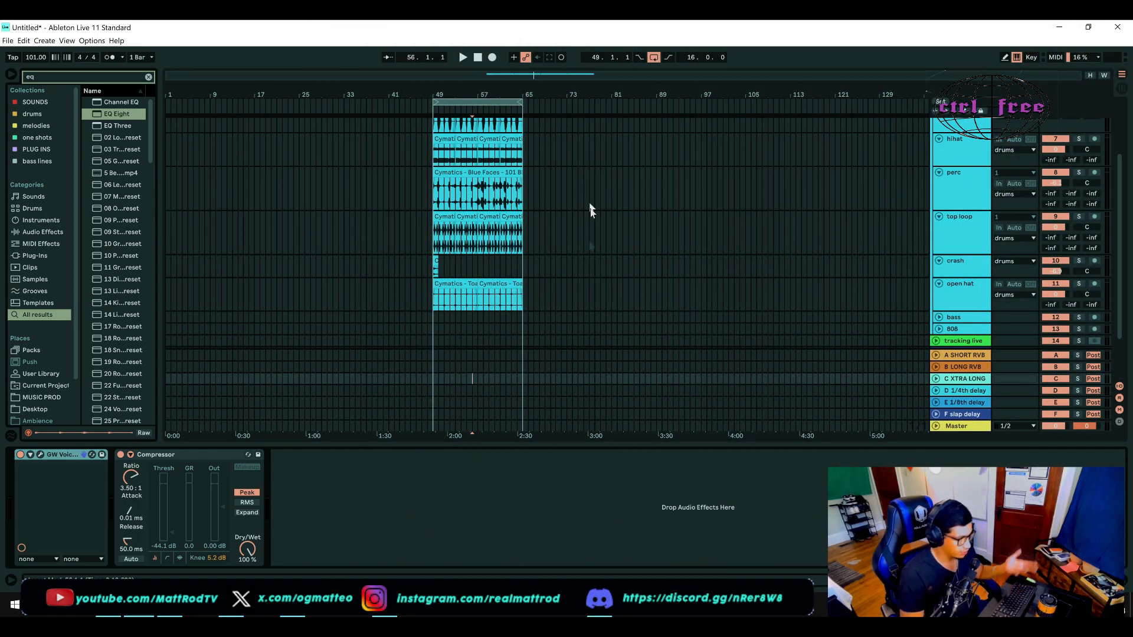
scroll(432, 255, up, 3)
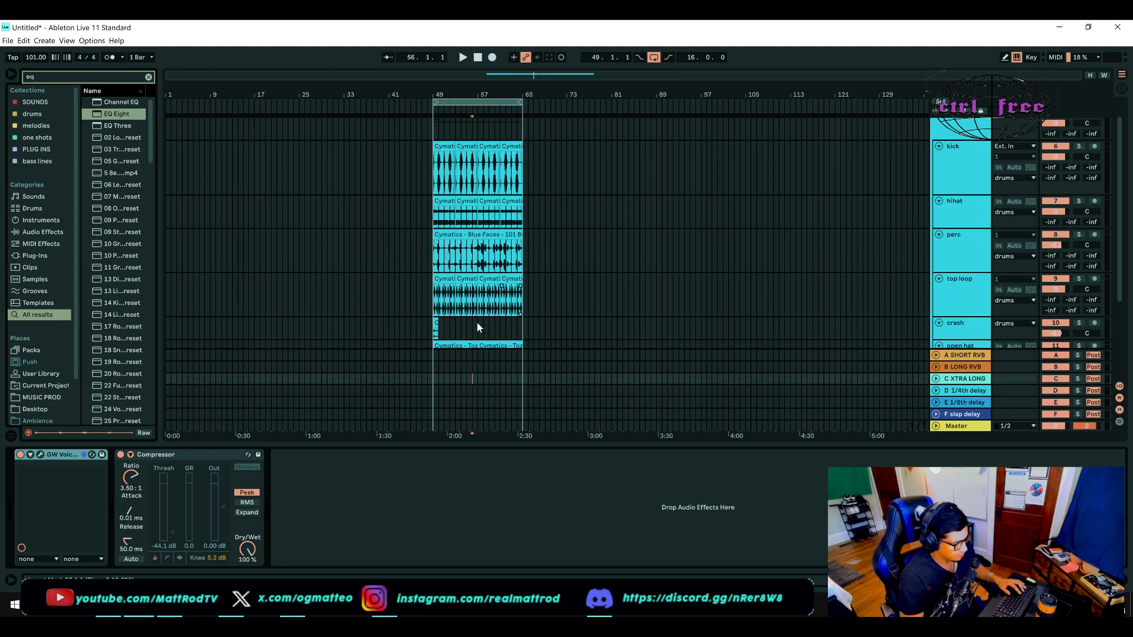
scroll(477, 323, down, 3)
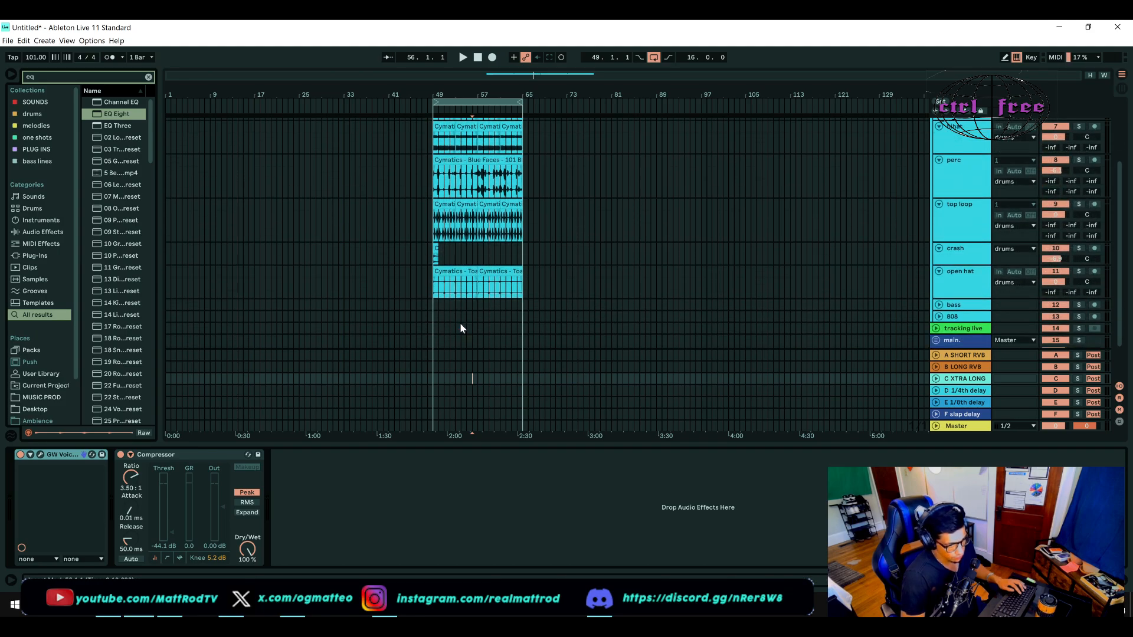
scroll(445, 256, up, 3)
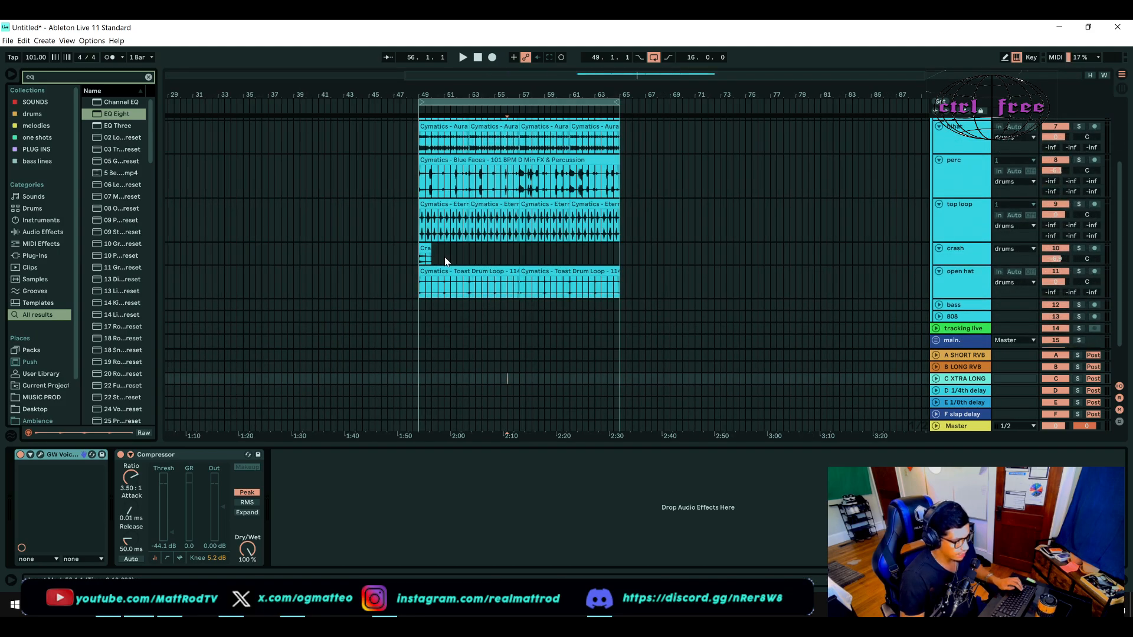
scroll(445, 256, up, 2)
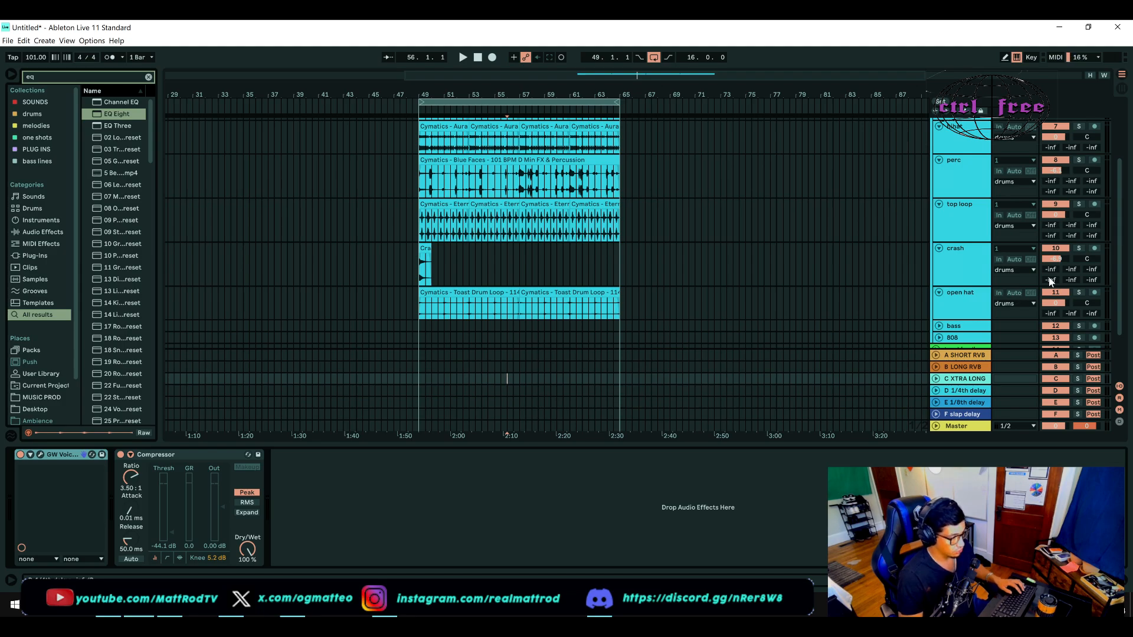
Step: Solo the crash and, while auditioning it from bar 49, raise its sends to the short reverb (A) and 1/4th delay (D)
key(space)
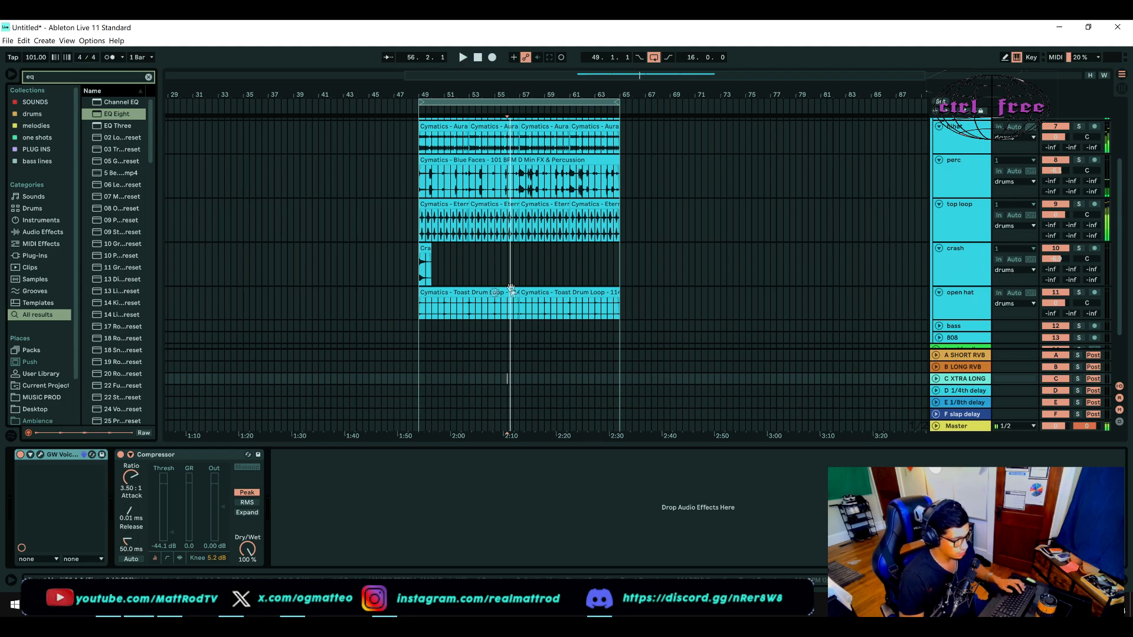
click(411, 284)
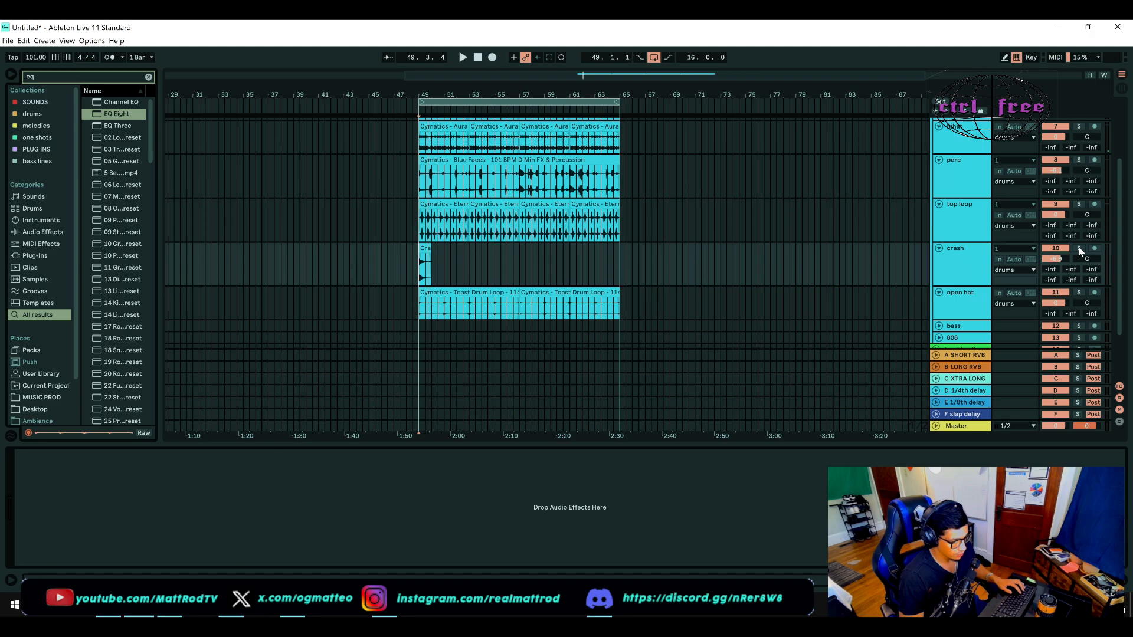
click(1079, 249)
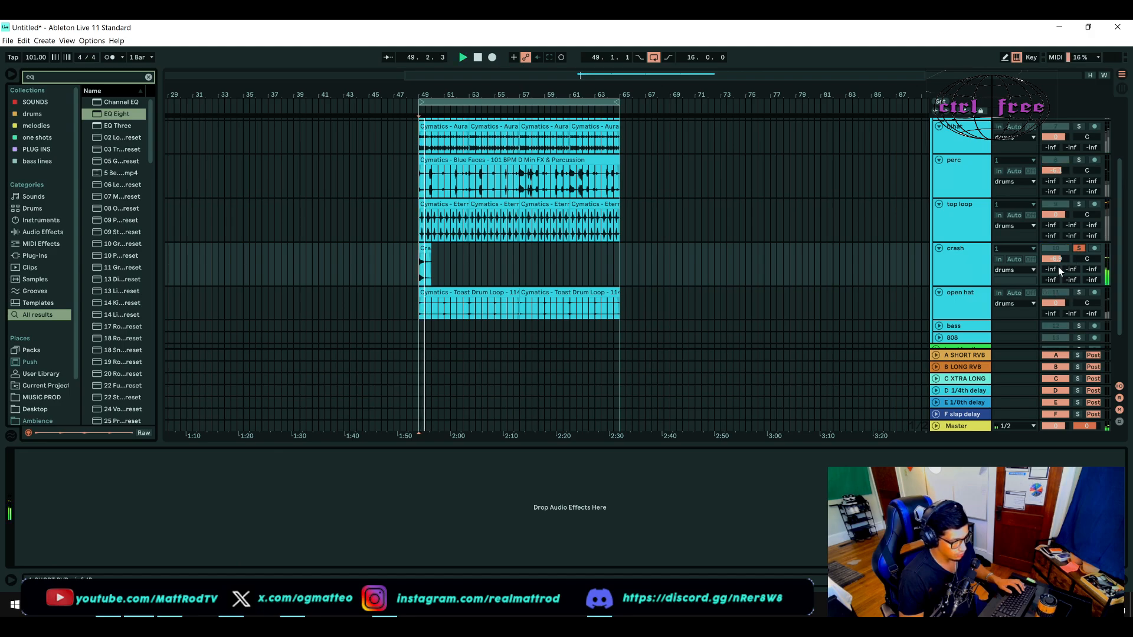
key(space)
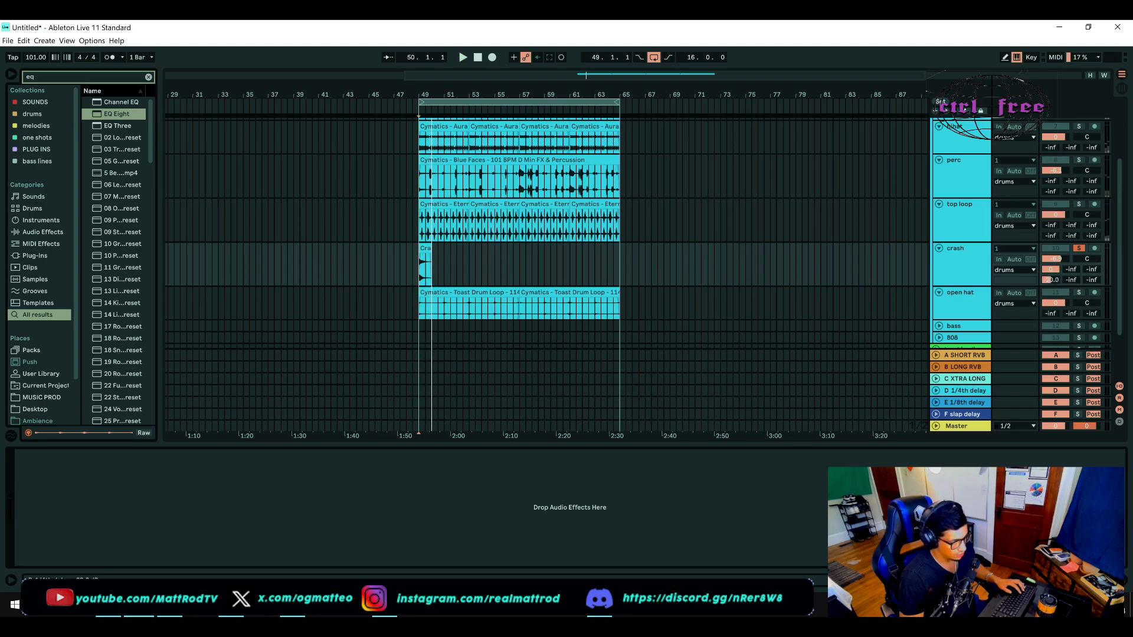
key(space)
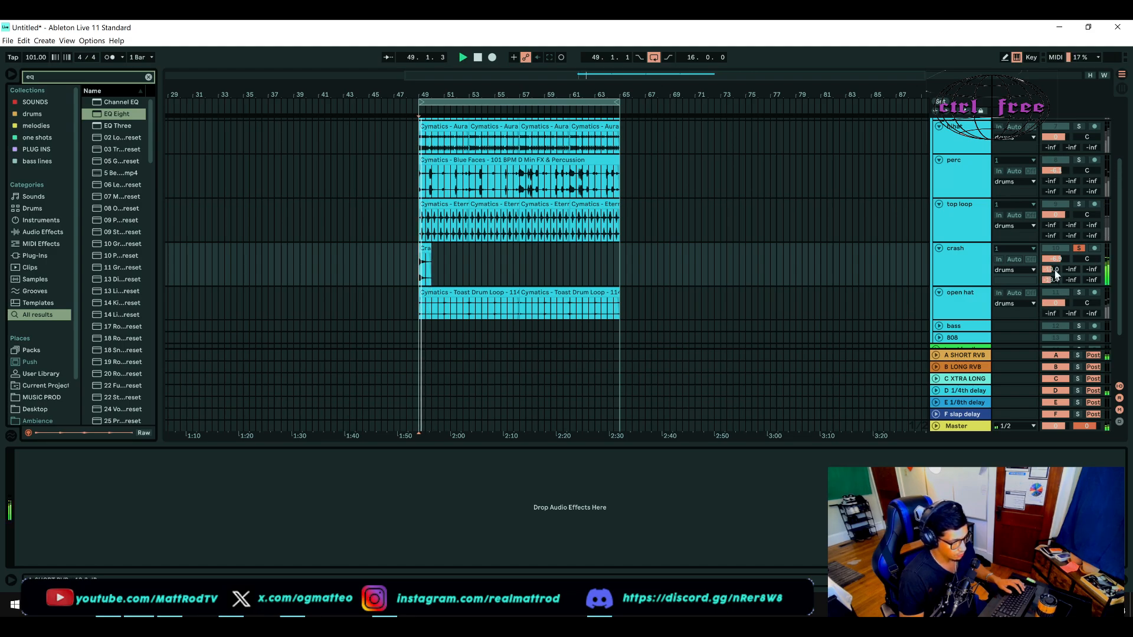
key(space)
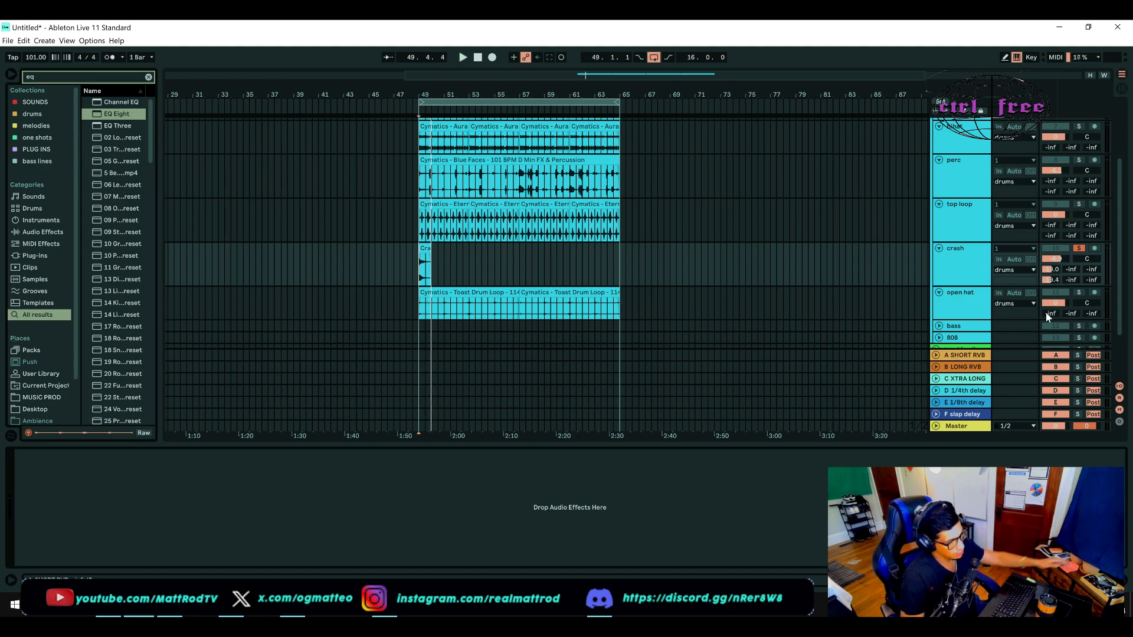
Step: Unsolo the crash and play it with its send effects alongside the other drums
click(1081, 250)
key(space)
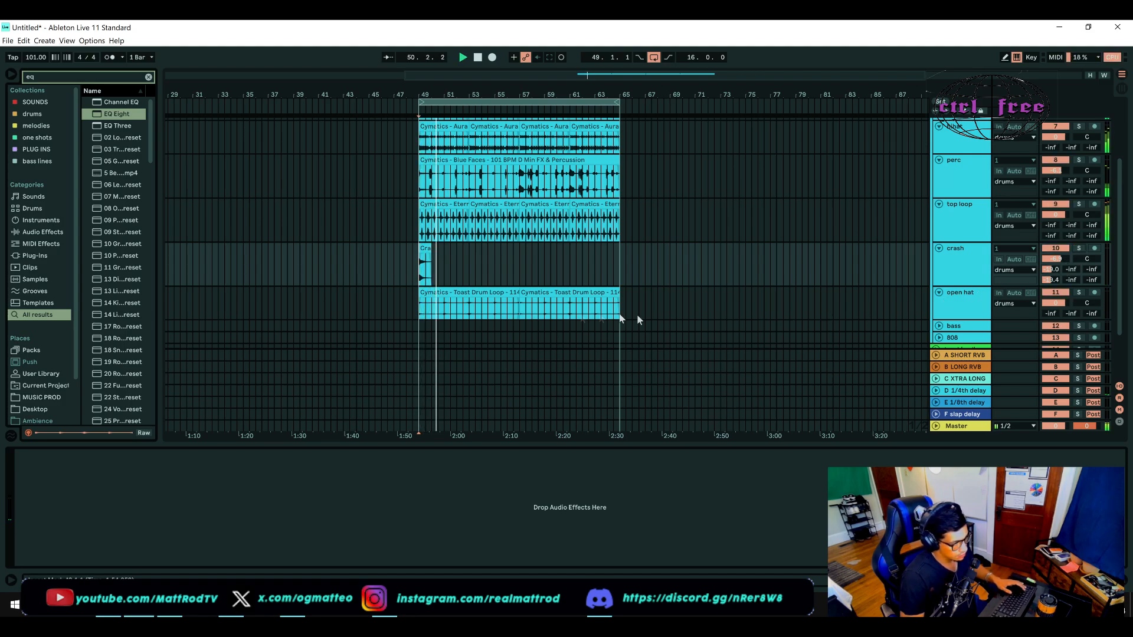
Step: Solo the perc track and raise its send to the short reverb (A) while auditioning it
scroll(515, 317, up, 1)
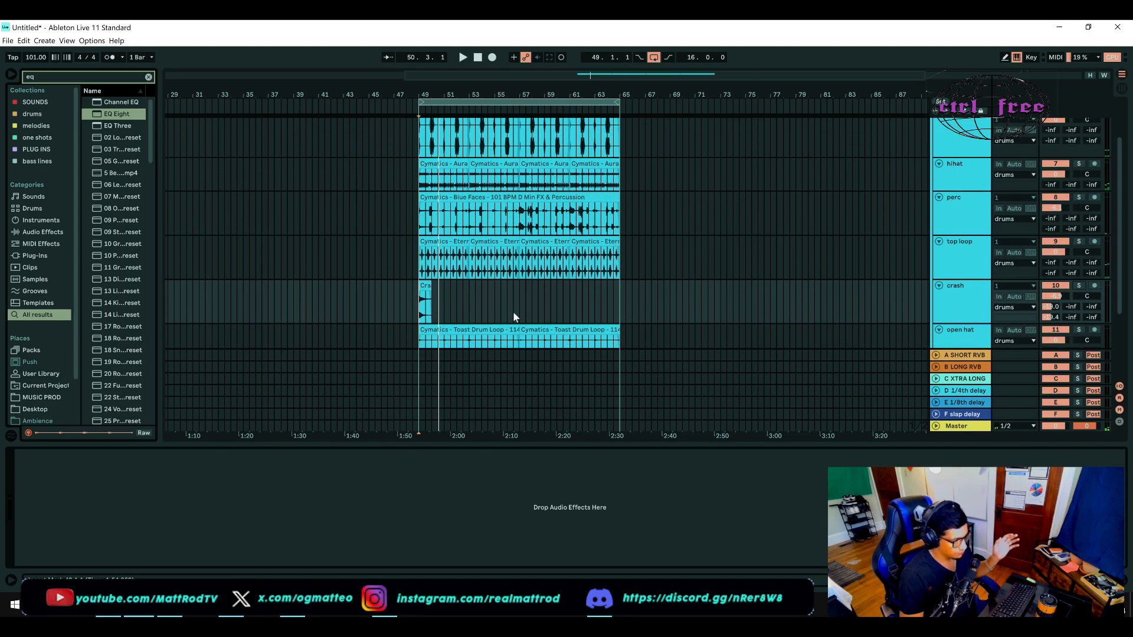
click(986, 220)
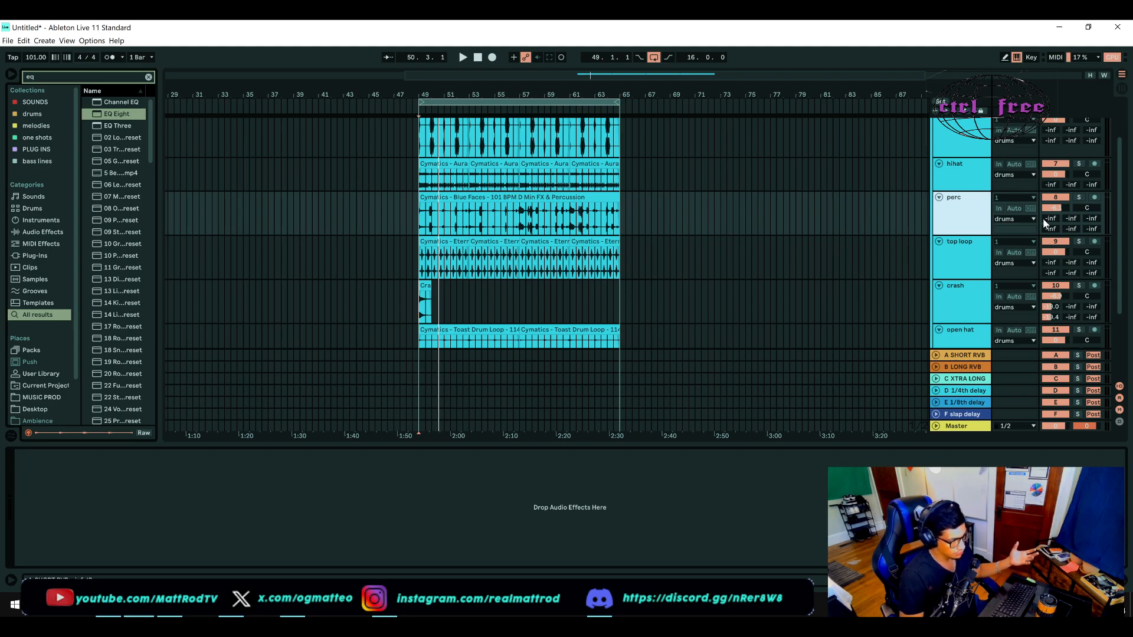
click(1079, 197)
key(space)
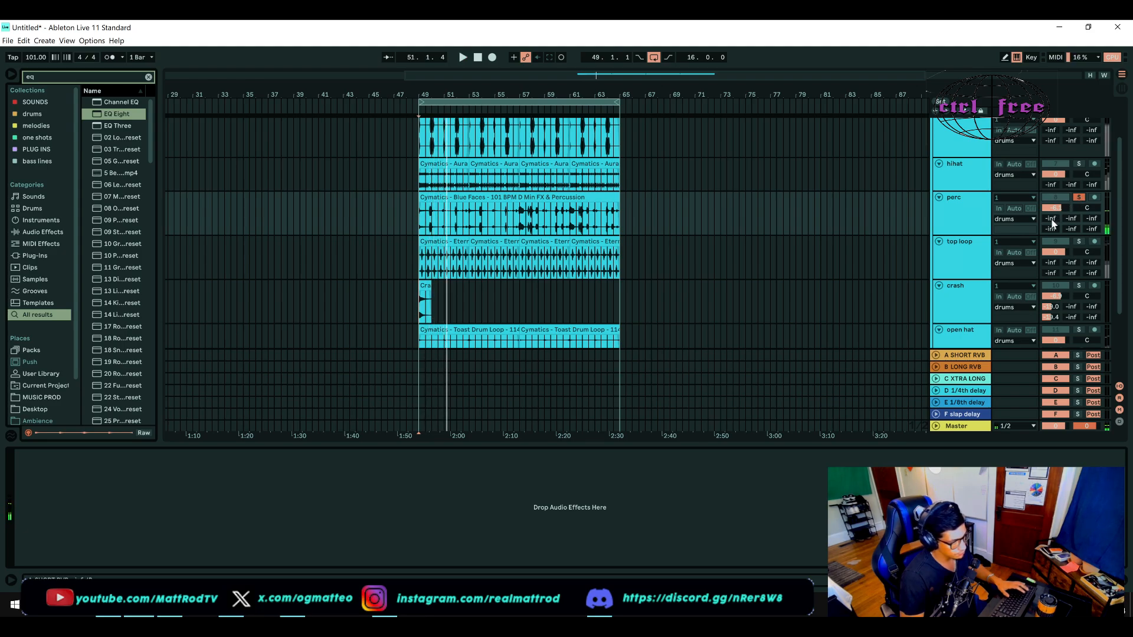
key(space)
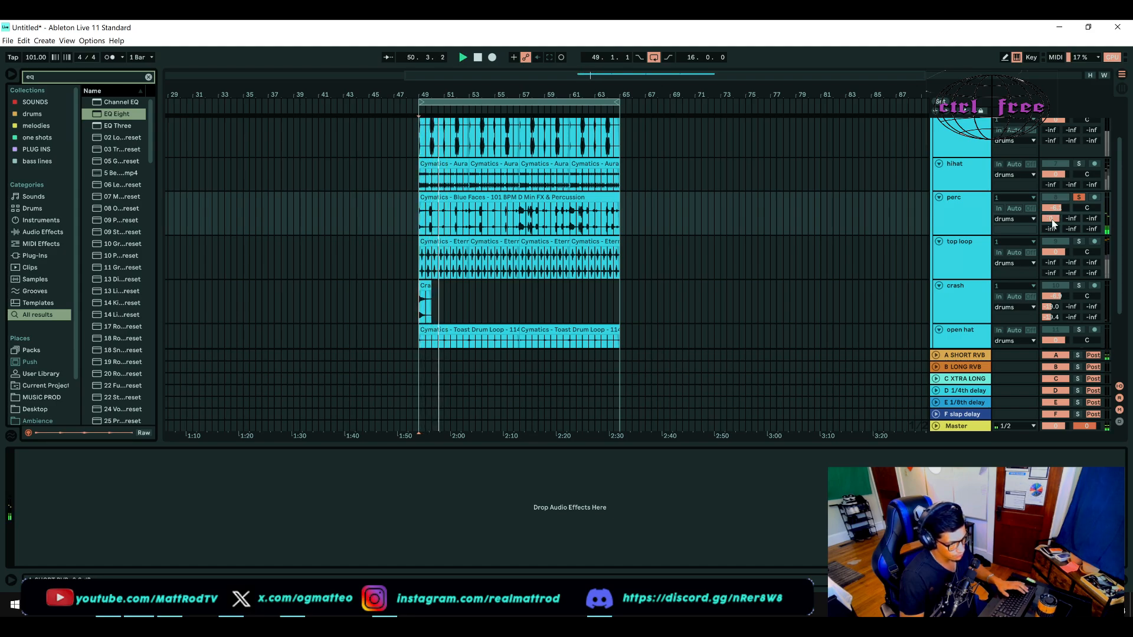
Step: Unsolo the perc and fine-tune its short reverb send (A) while playing it with the other drums
click(1080, 197)
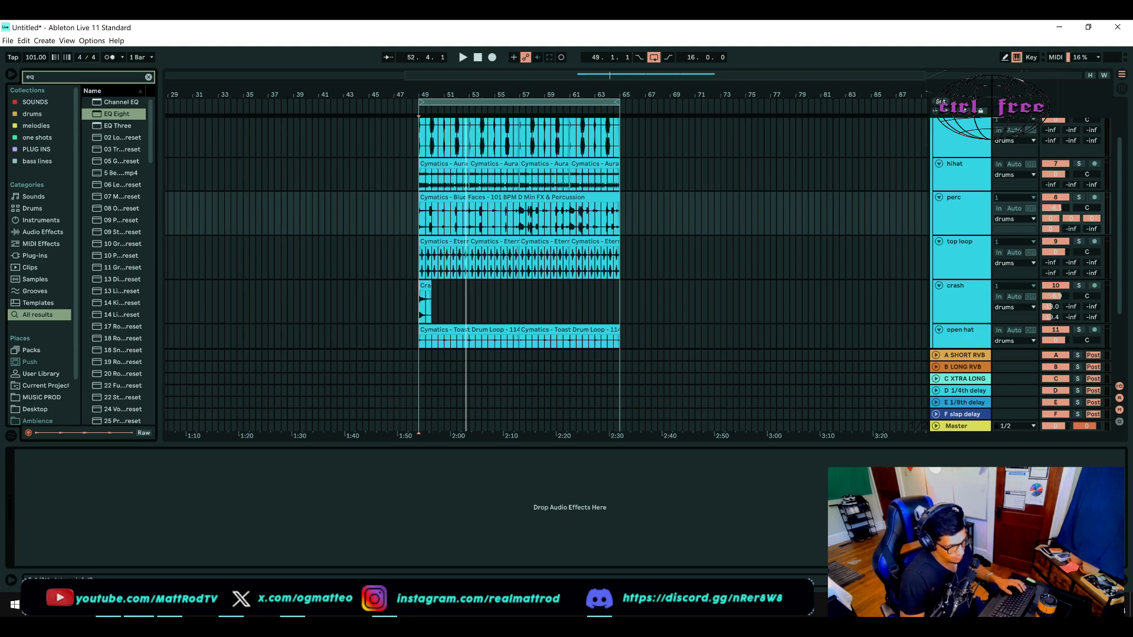
key(space)
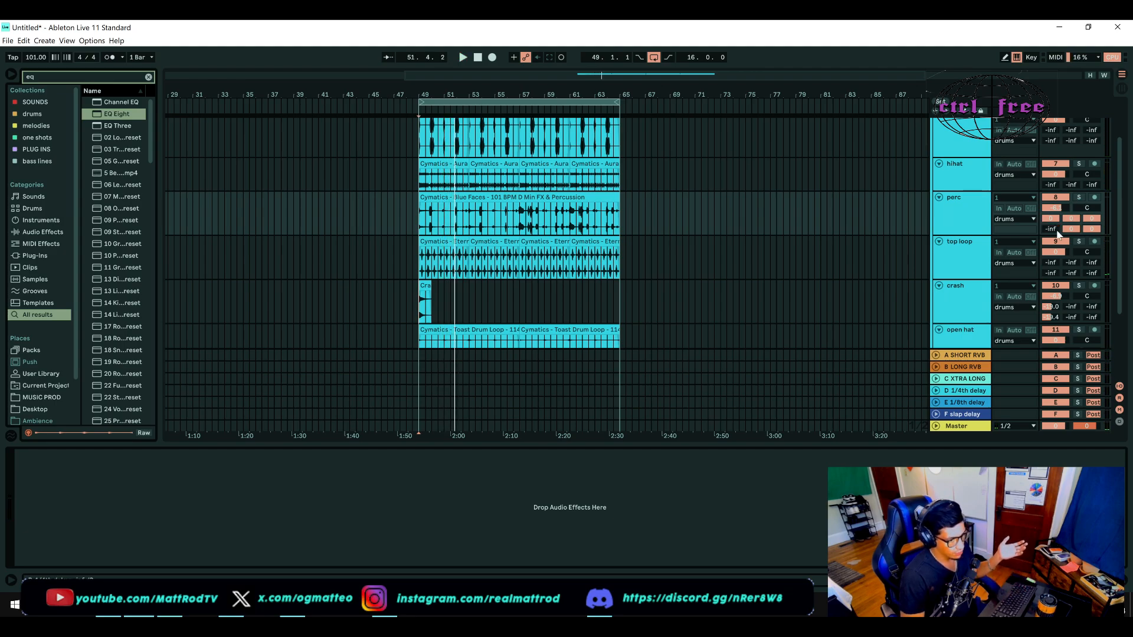
key(u)
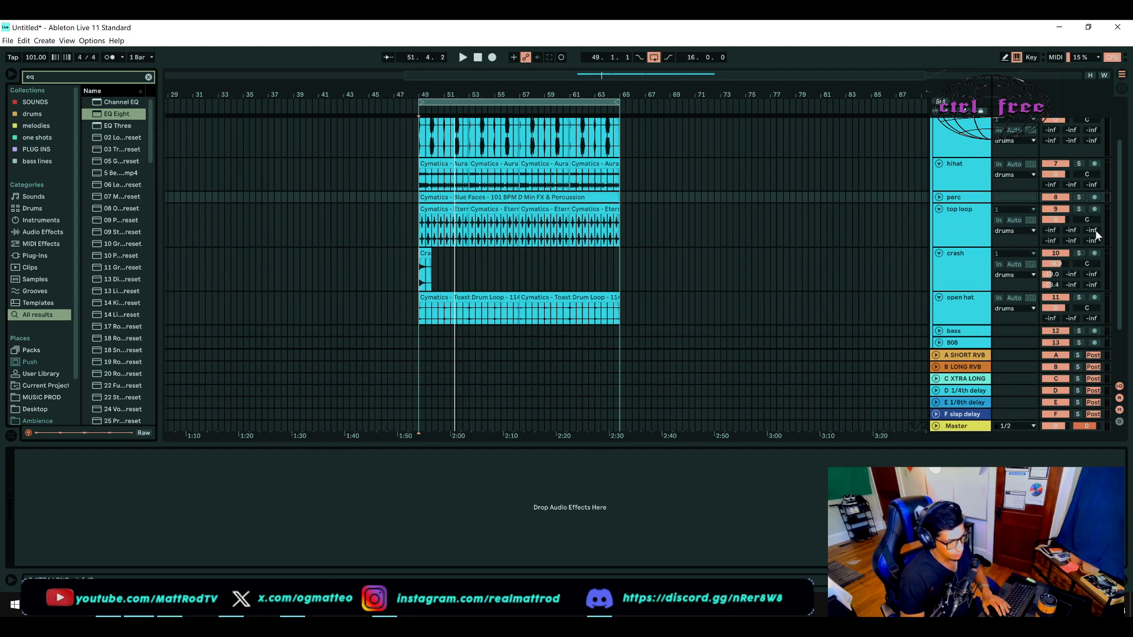
click(941, 198)
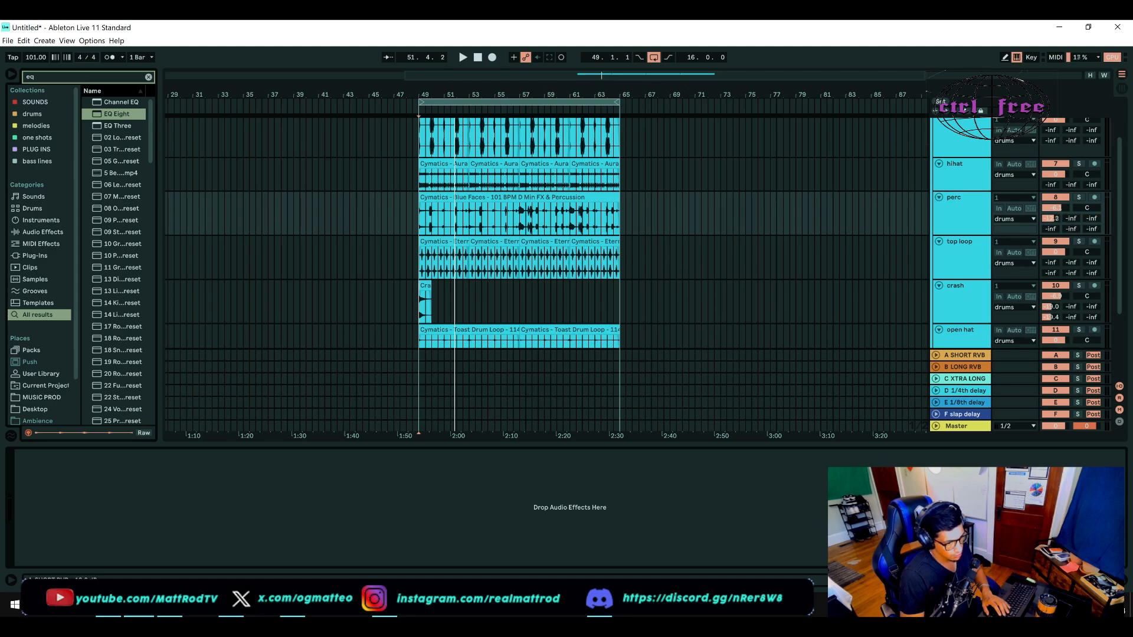
key(space)
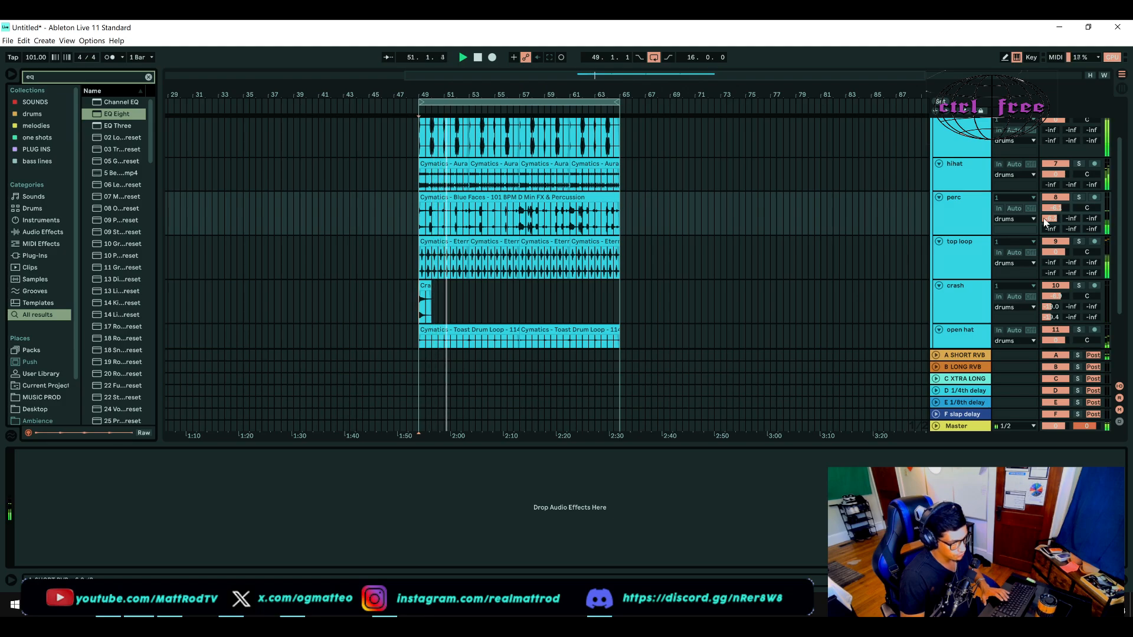
mouse_move(1066, 213)
mouse_down()
mouse_move(1065, 225)
mouse_move(1053, 221)
mouse_up()
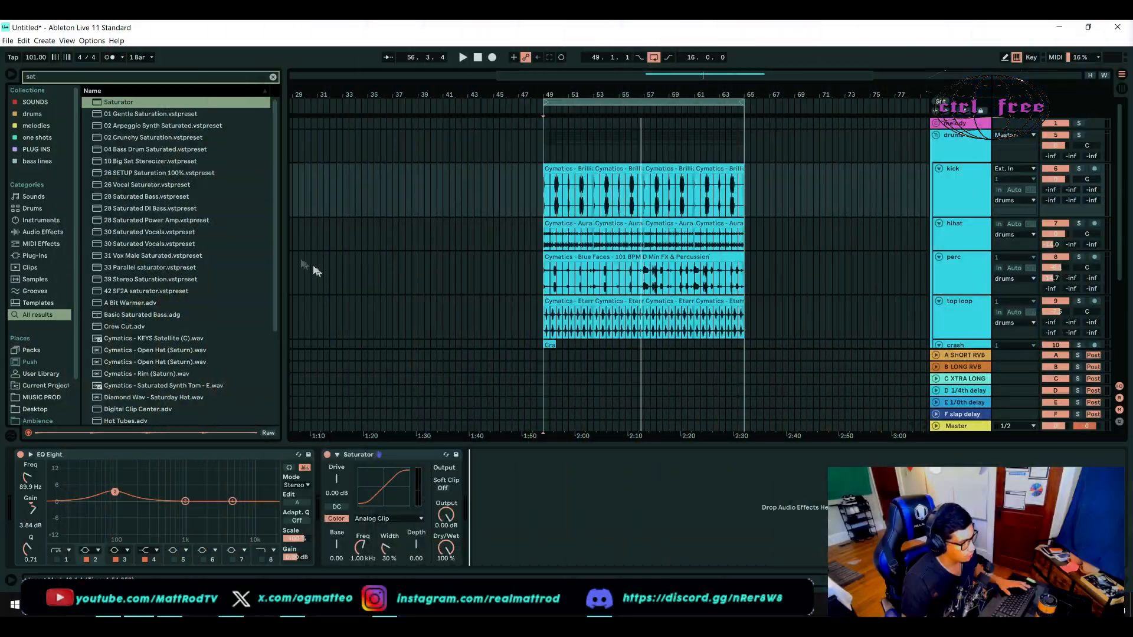
Step: Narrow the browser and turn on Soft Clip in the kick's Saturator
drag(283, 250, 189, 248)
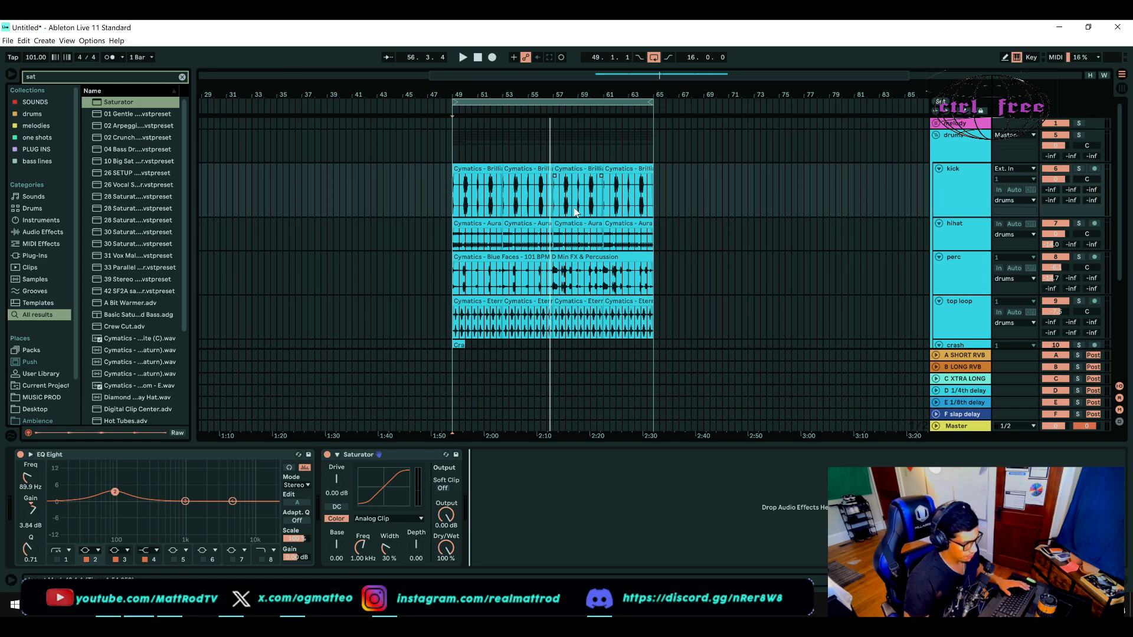
click(986, 208)
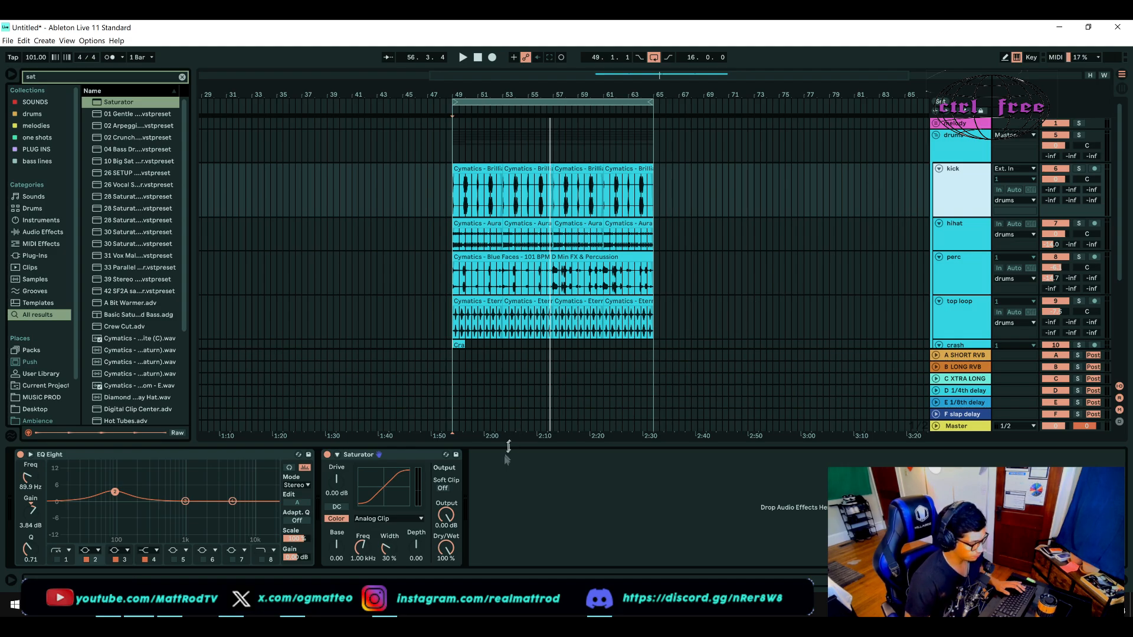
click(443, 489)
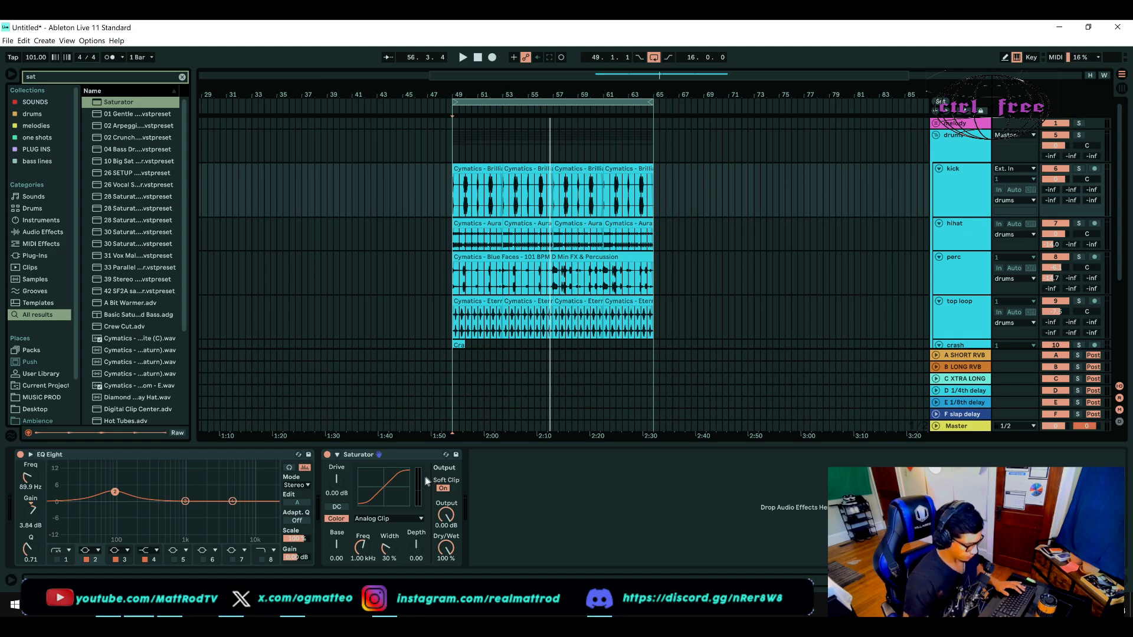
Step: Solo the kick and raise its Saturator drive to 5.71 dB while auditioning it from bar 49
click(1084, 169)
key(space)
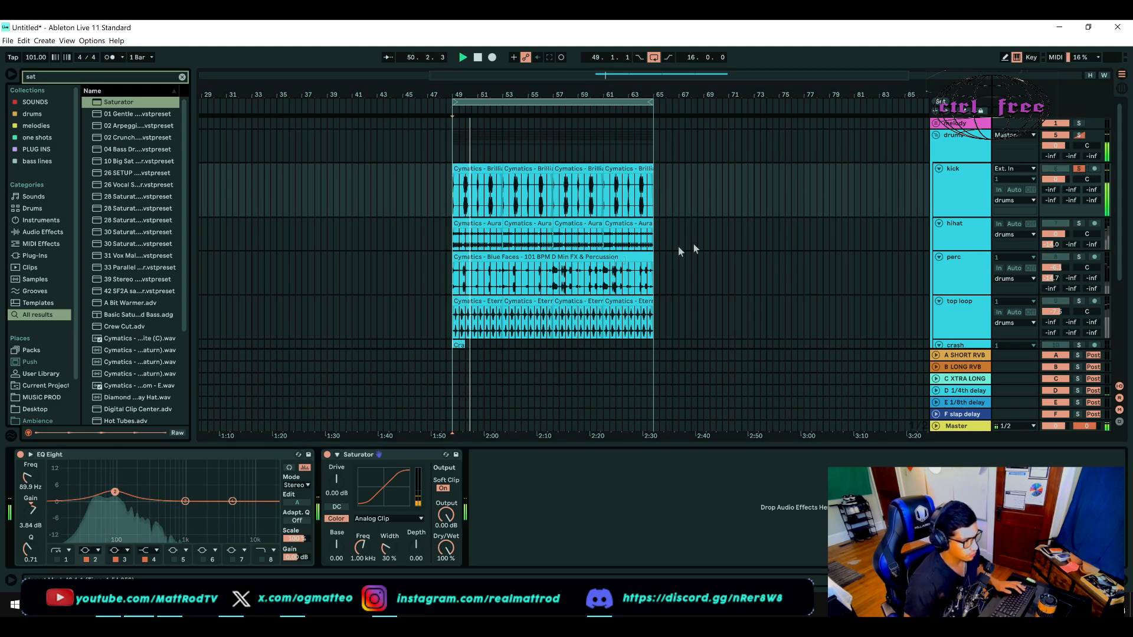
key(space)
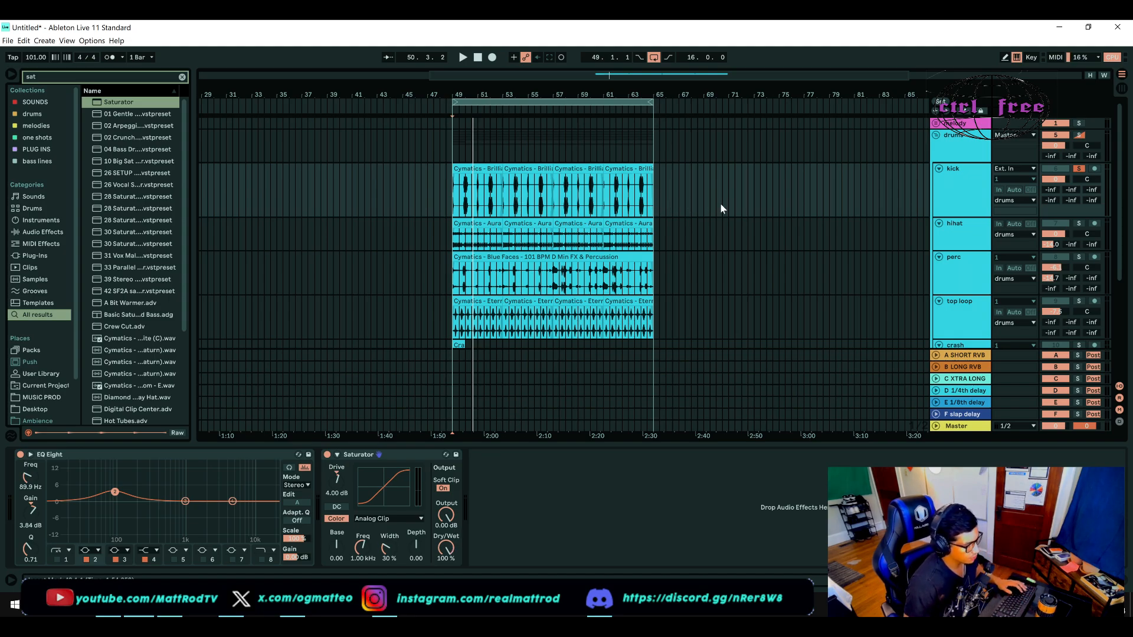
key(space)
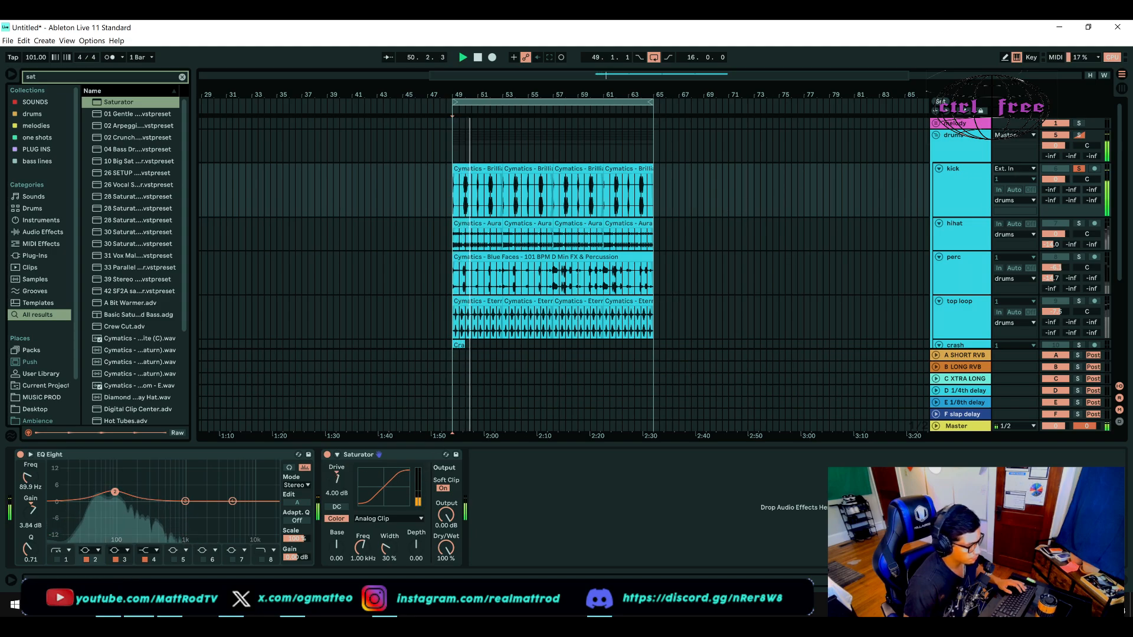
drag(337, 478, 337, 475)
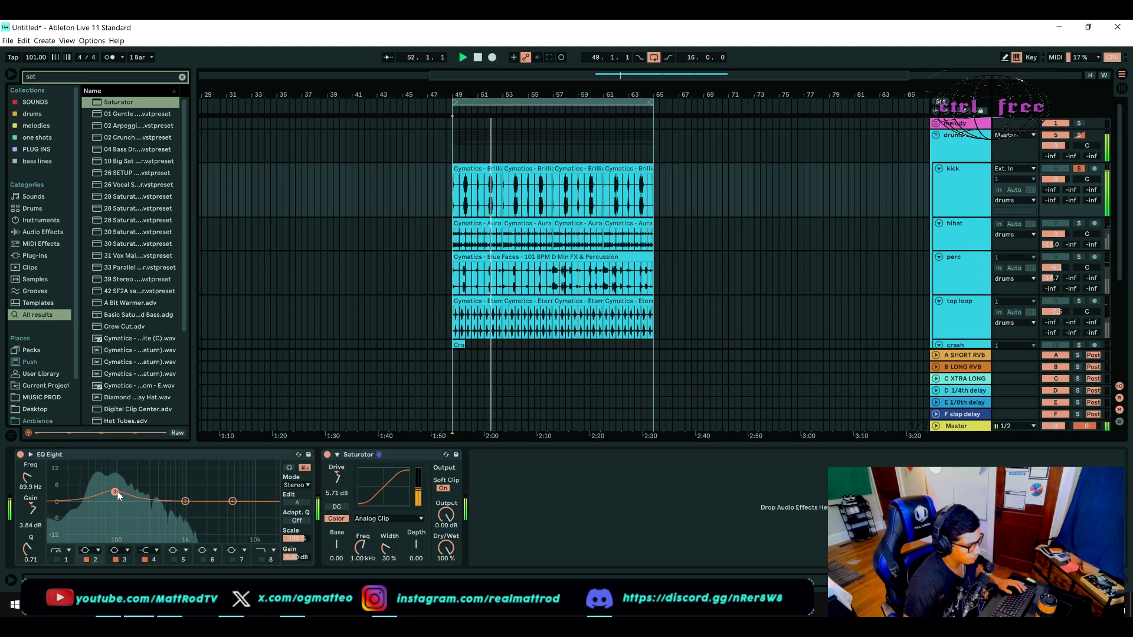
Step: Set the kick's low EQ Eight boost to 2.36 dB at 88.0 Hz, stop playback and unsolo the kick
drag(115, 491, 114, 495)
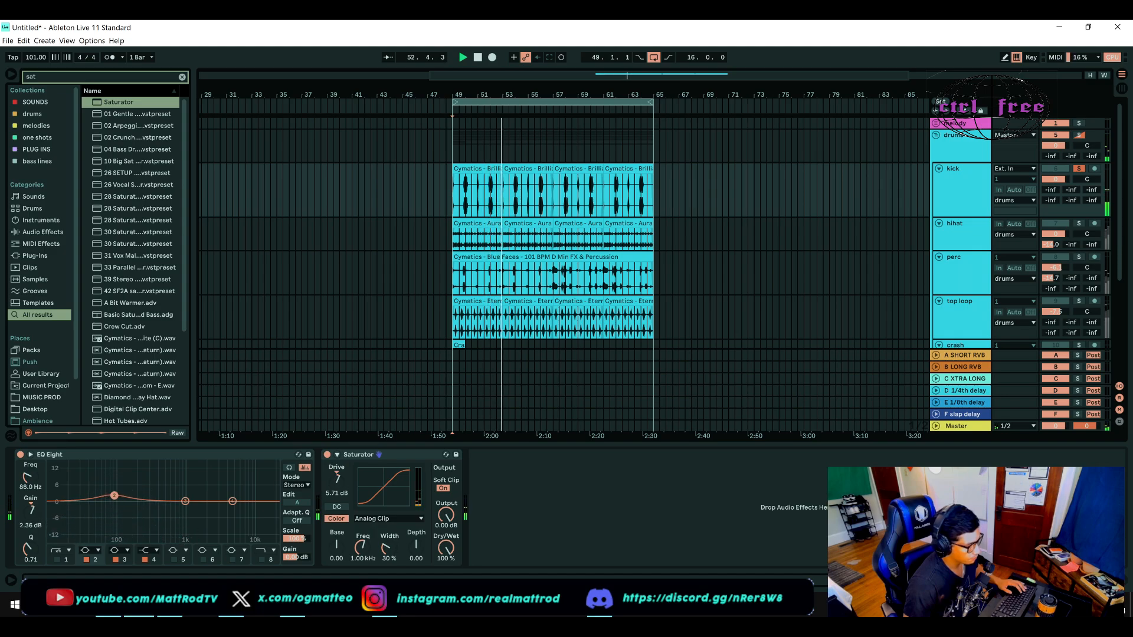
key(space)
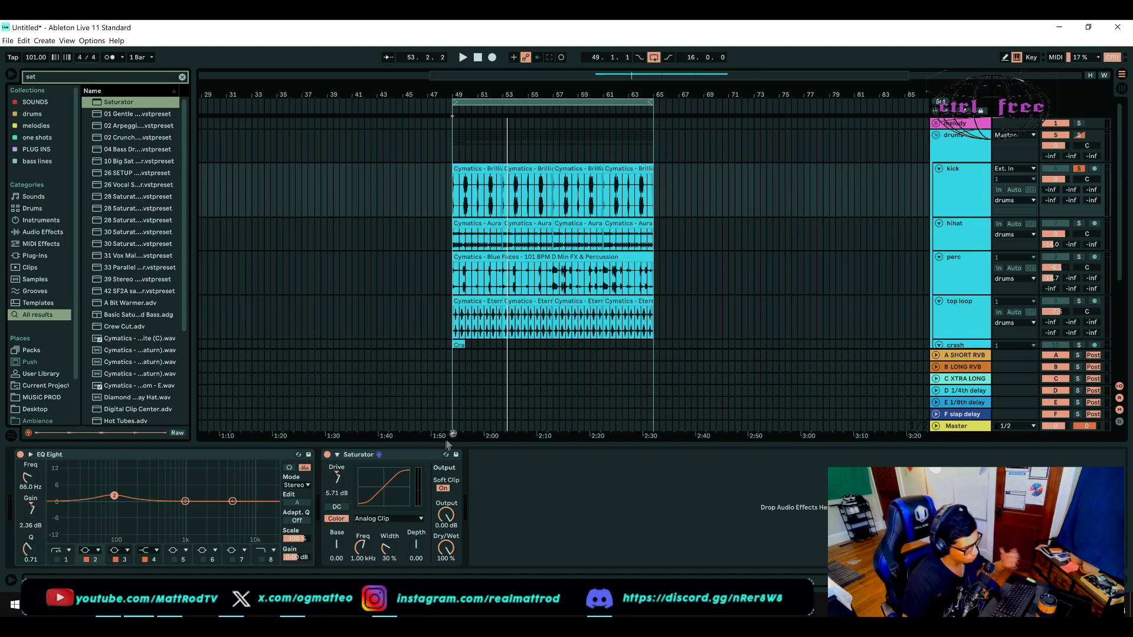
click(1078, 170)
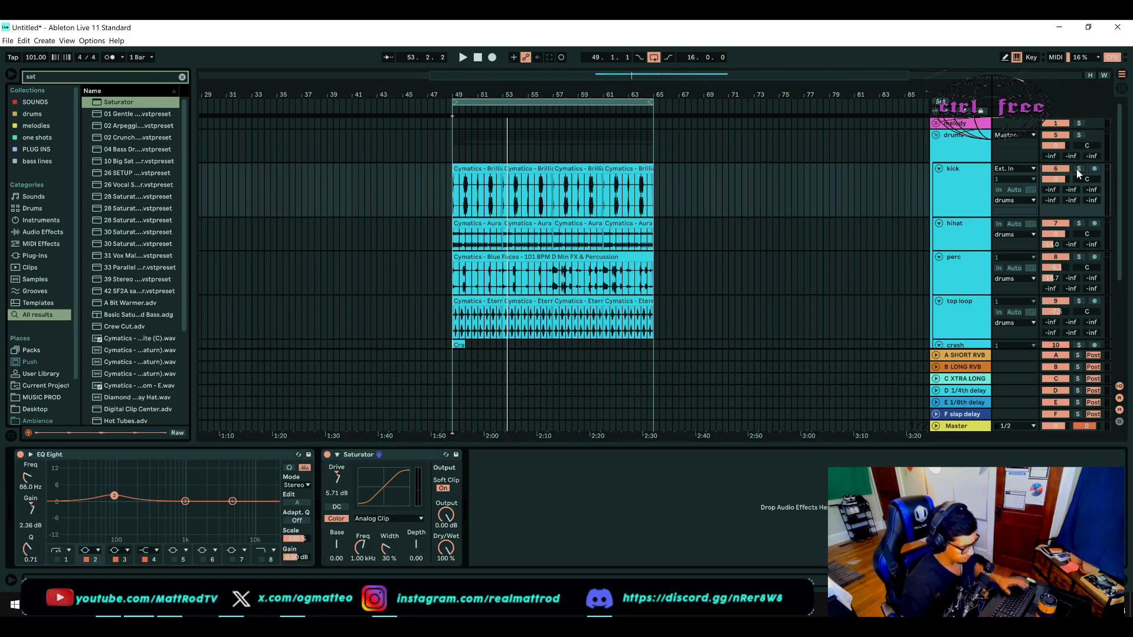
Step: Adjust the hihat's send to the short reverb (A) and play it with the other drums
click(950, 223)
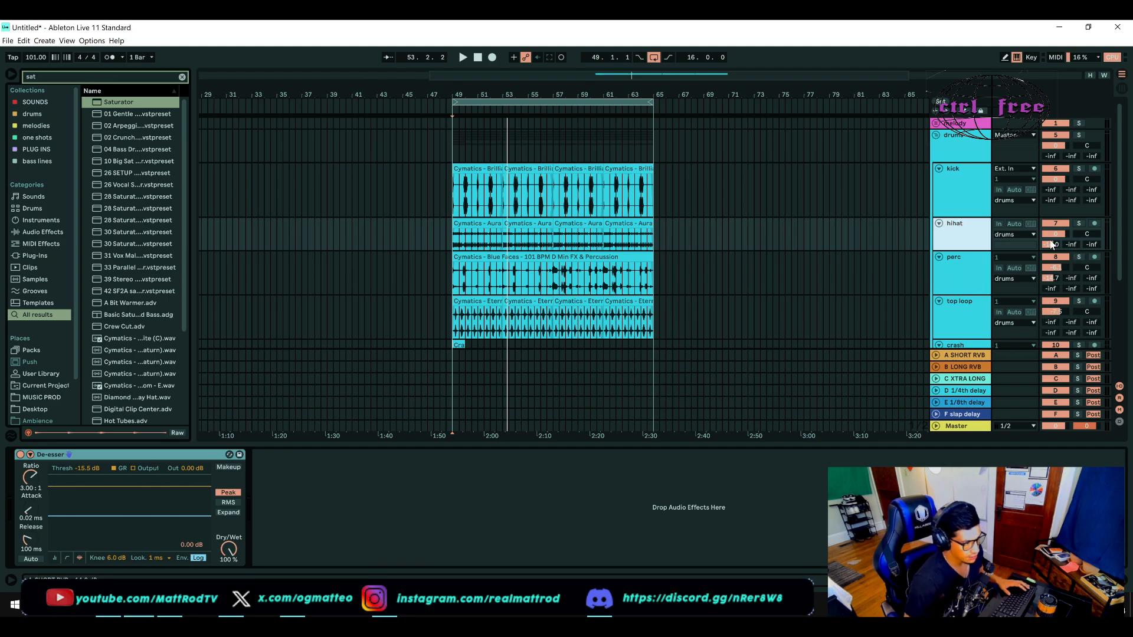
click(1051, 245)
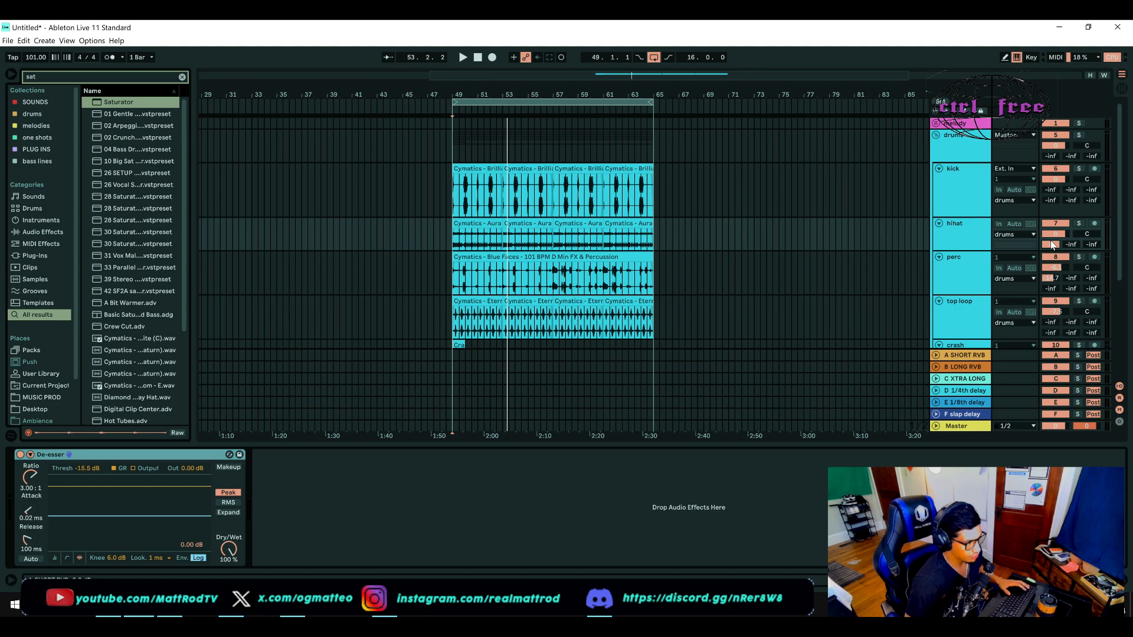
key(space)
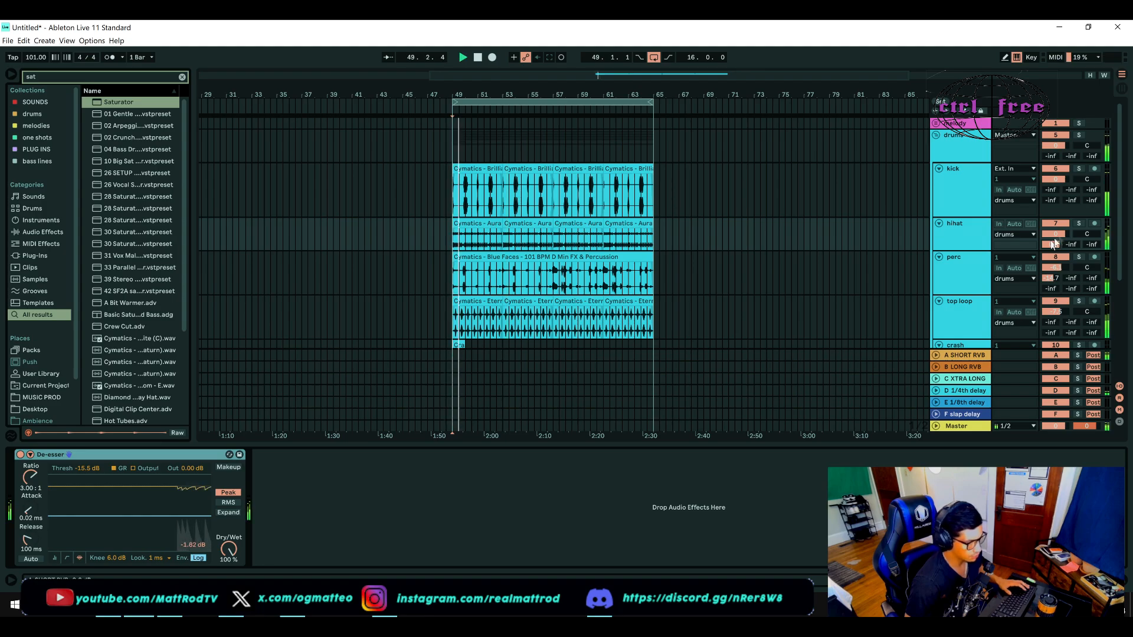
Step: Solo the hihat and lower its De-esser threshold to -27.8 dB while auditioning it
click(1079, 224)
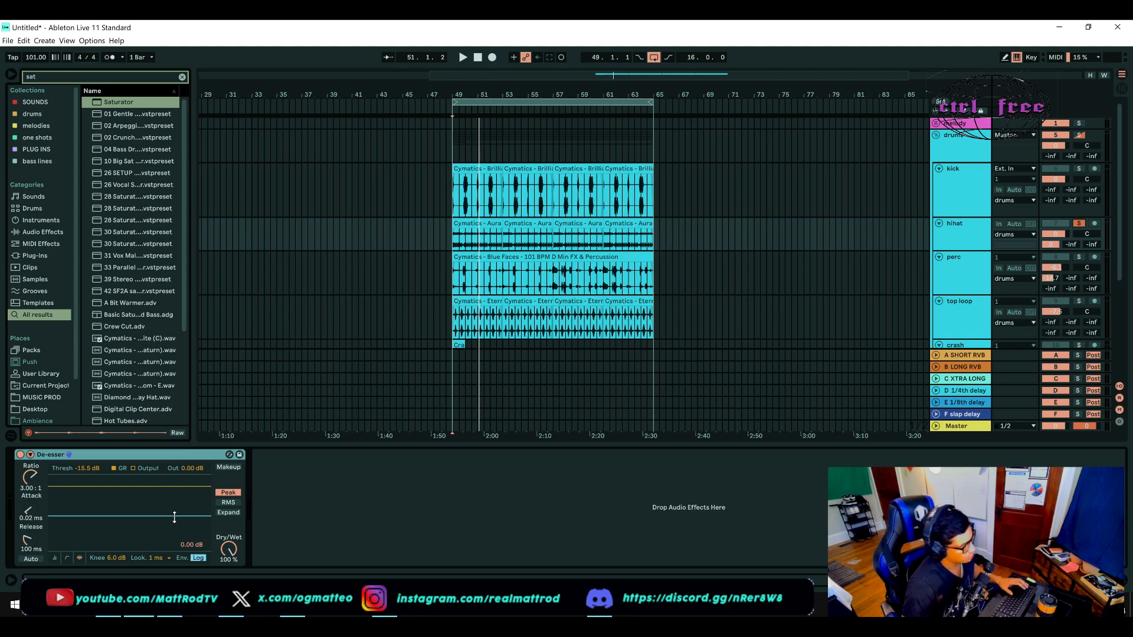
key(space)
drag(174, 517, 174, 529)
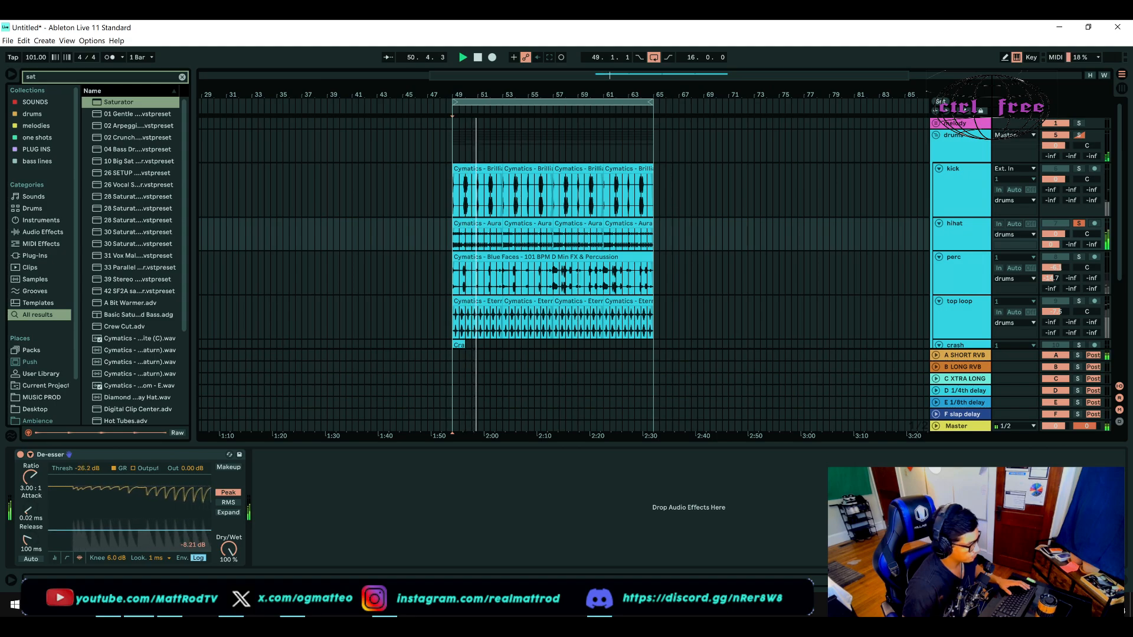
drag(195, 530, 194, 533)
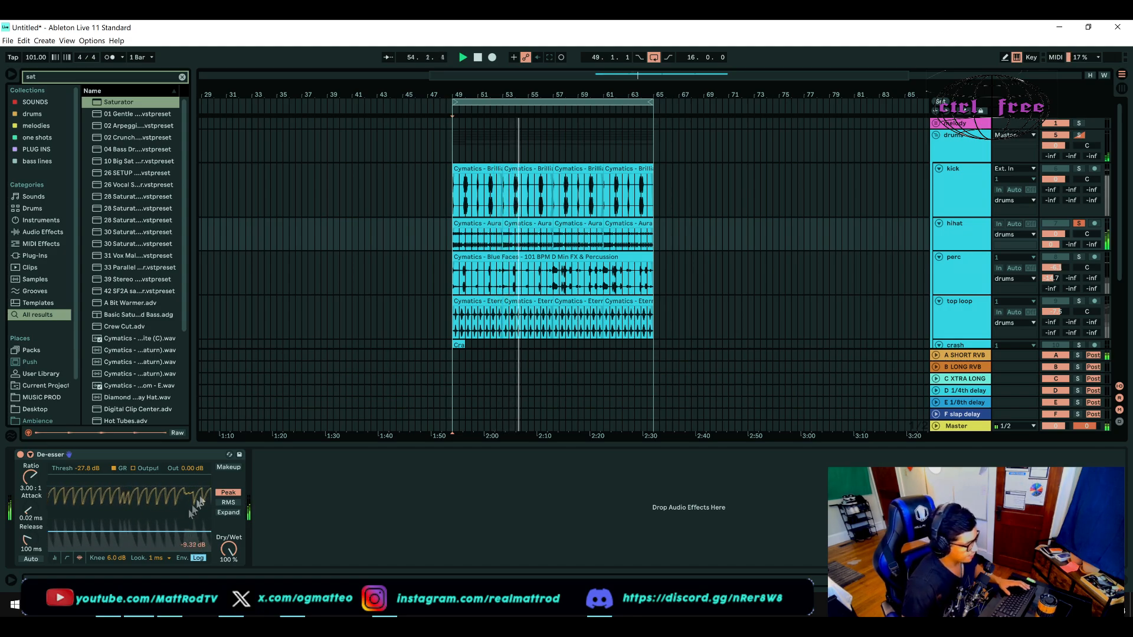
Step: Set the hihat De-esser's attack to 0.01 ms and release to 539 ms, and unsolo the hihat
drag(28, 509, 29, 476)
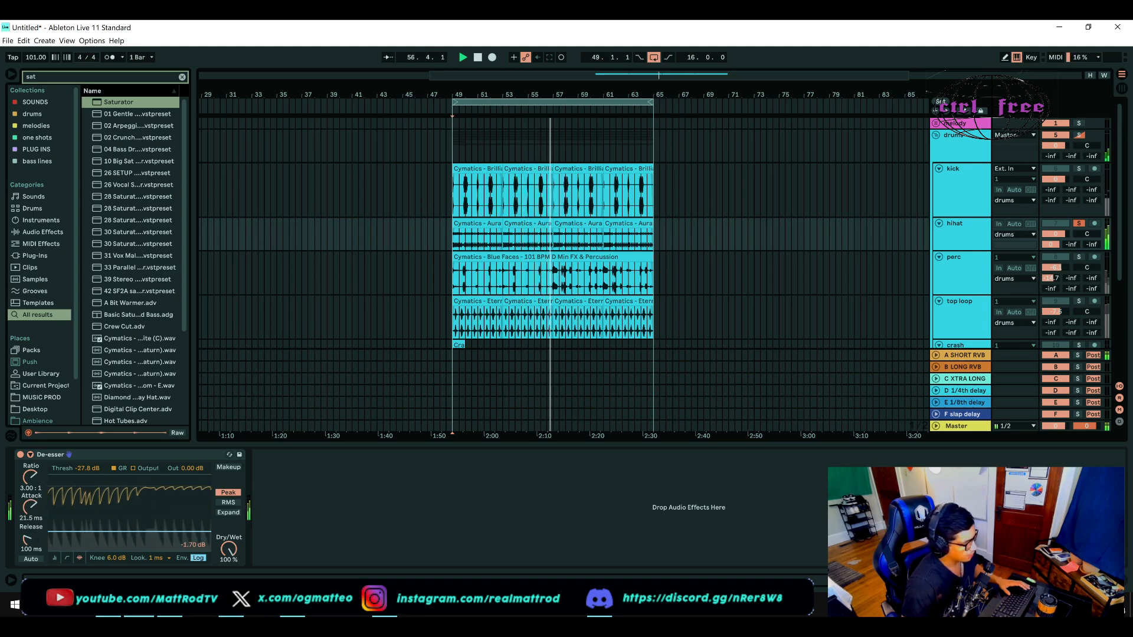
drag(33, 476, 33, 506)
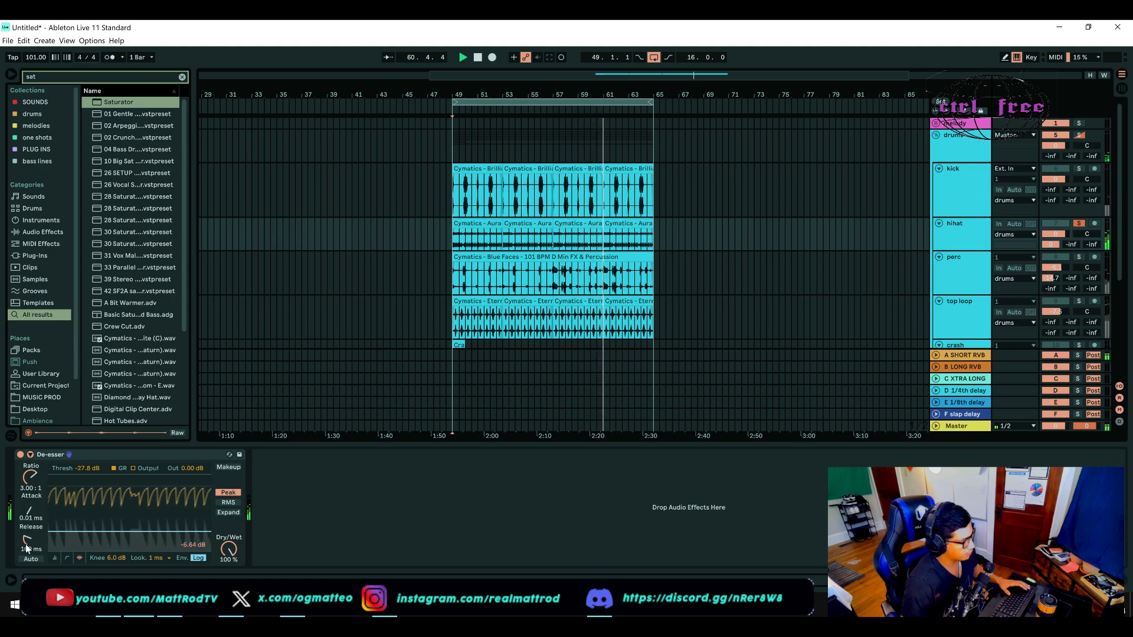
drag(27, 540, 28, 514)
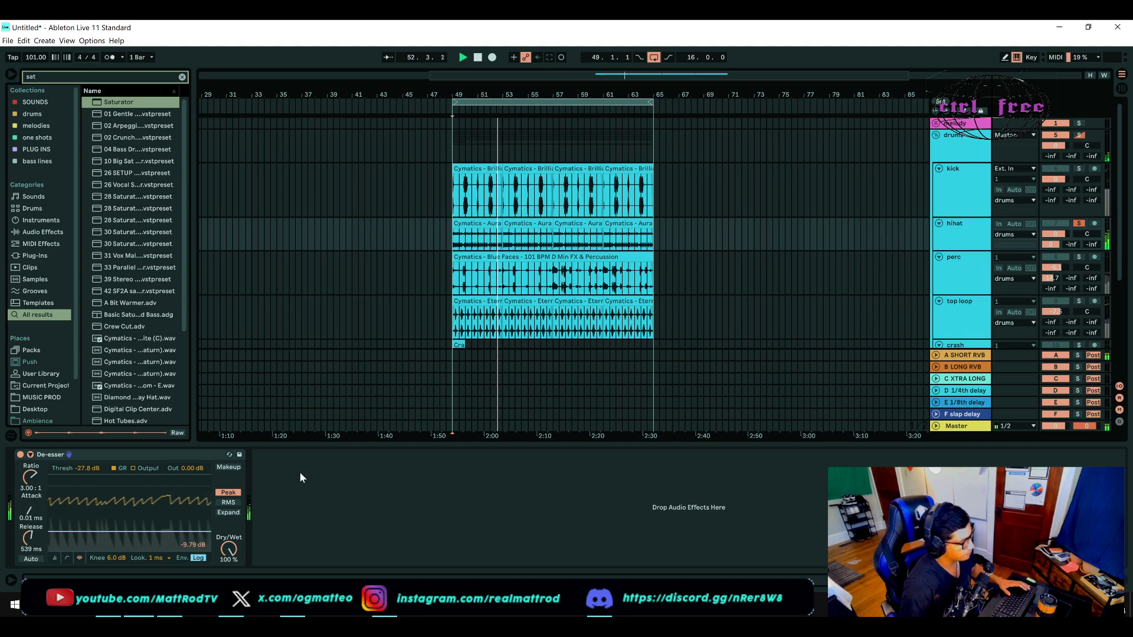
click(1082, 223)
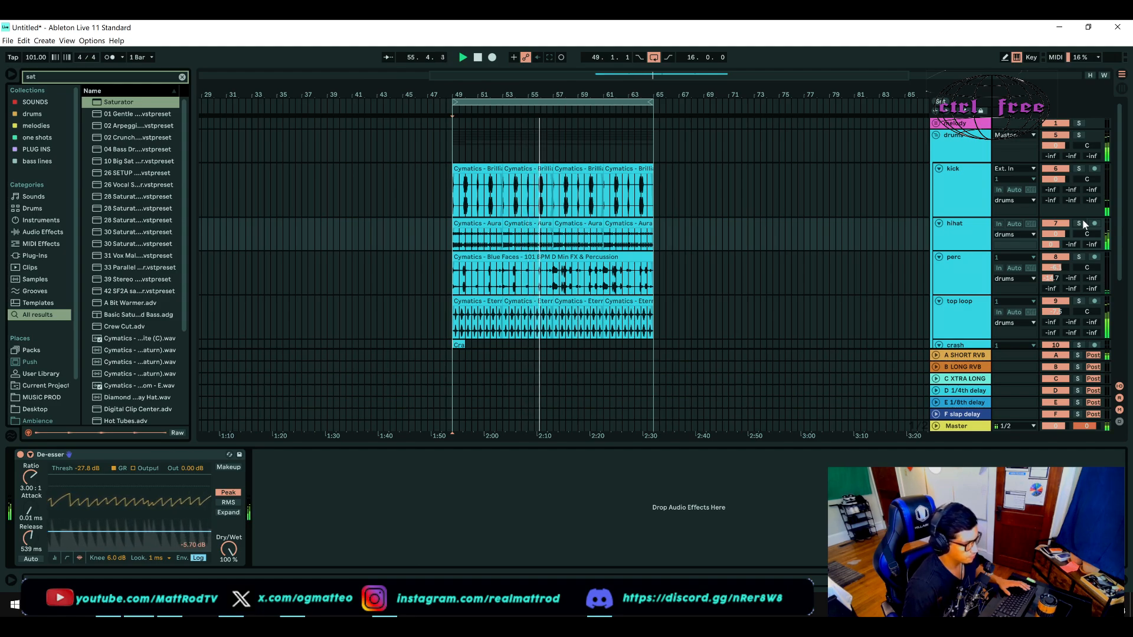
Step: Set the kick Saturator's drive to 4.00 dB and its Dry/Wet to 55.6 %
click(950, 186)
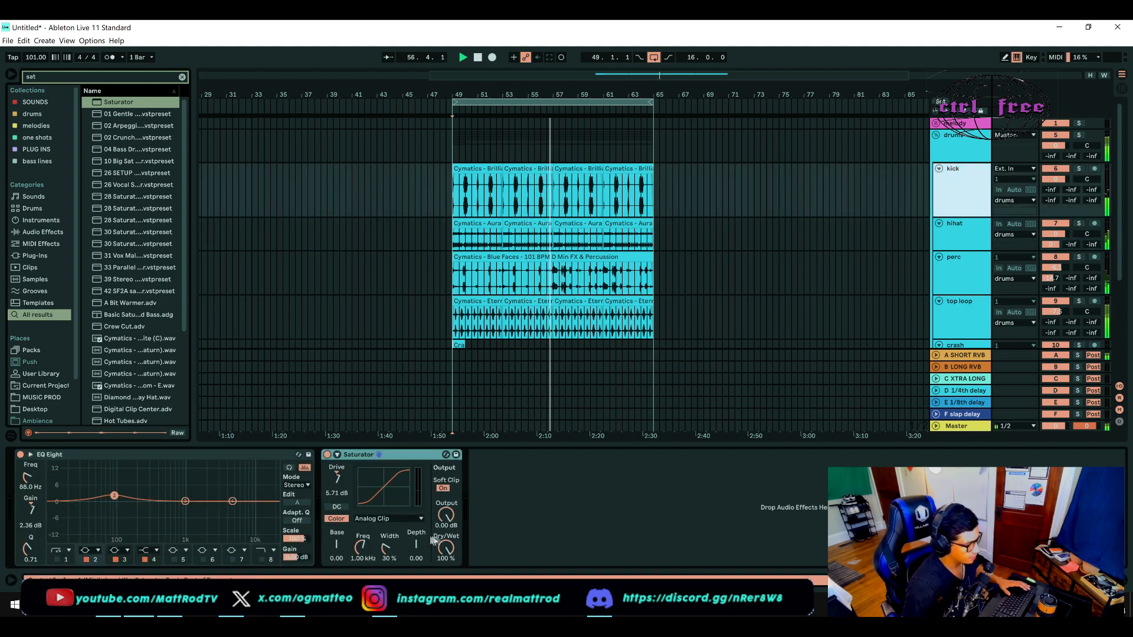
drag(338, 485, 338, 499)
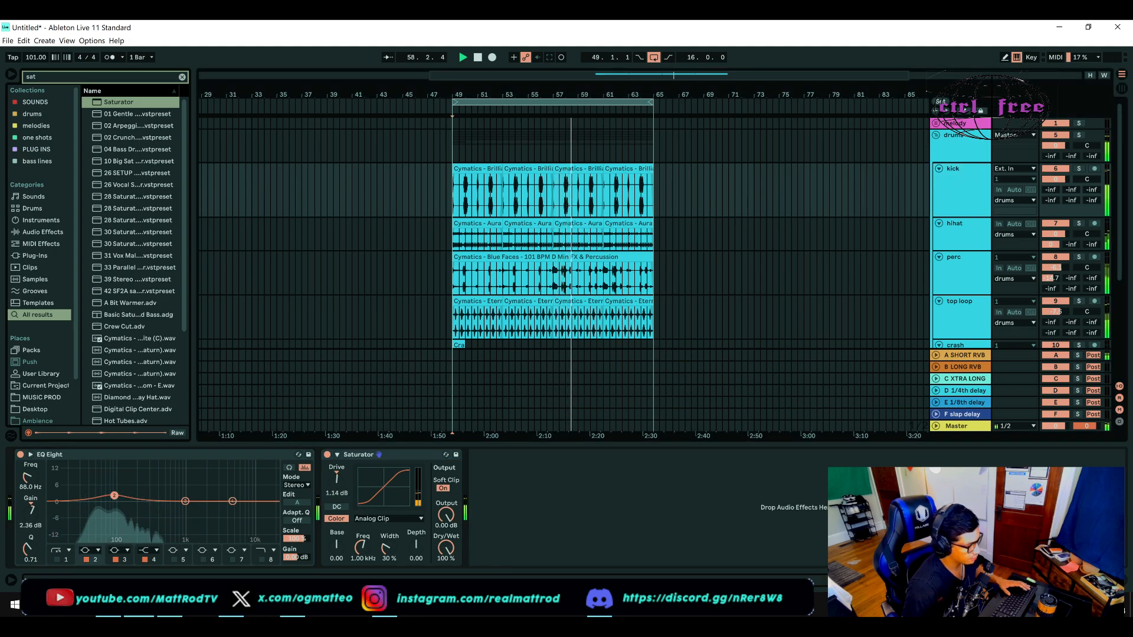
mouse_move(446, 547)
mouse_down()
mouse_move(446, 572)
mouse_move(452, 552)
mouse_up()
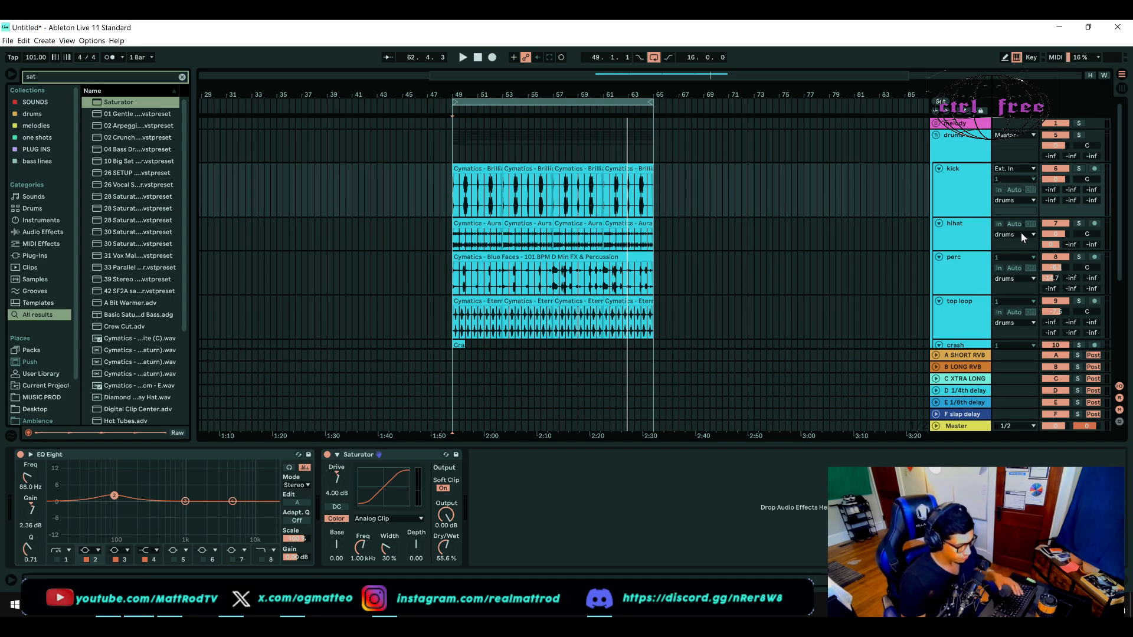
Step: Select the start of the drums group at bar 49 and audition the full drum mix
click(453, 148)
key(space)
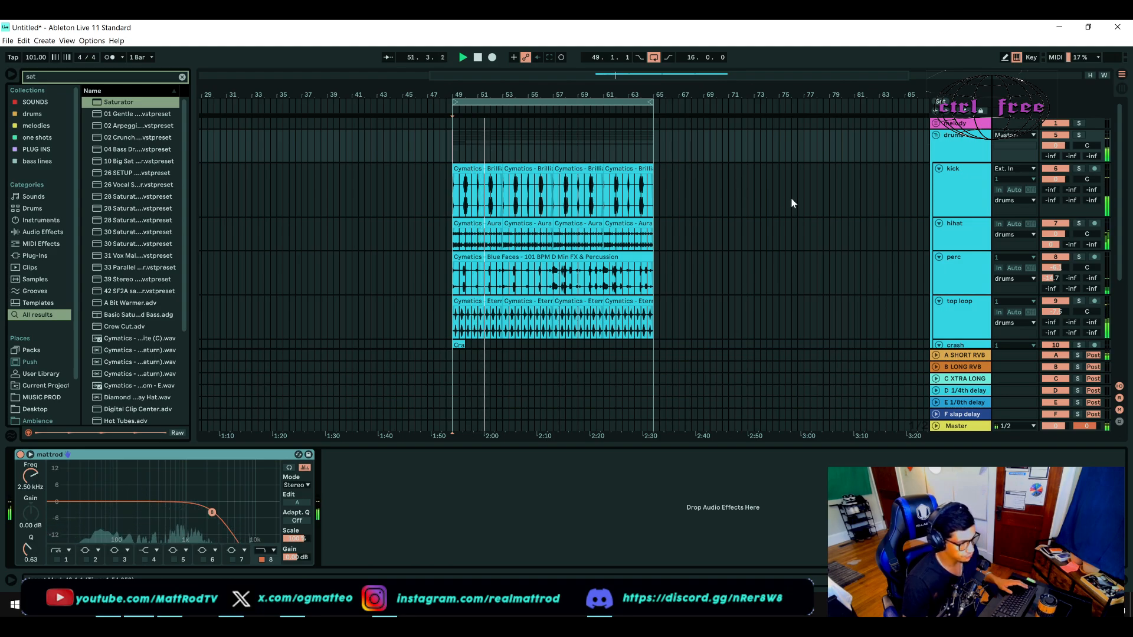
key(space)
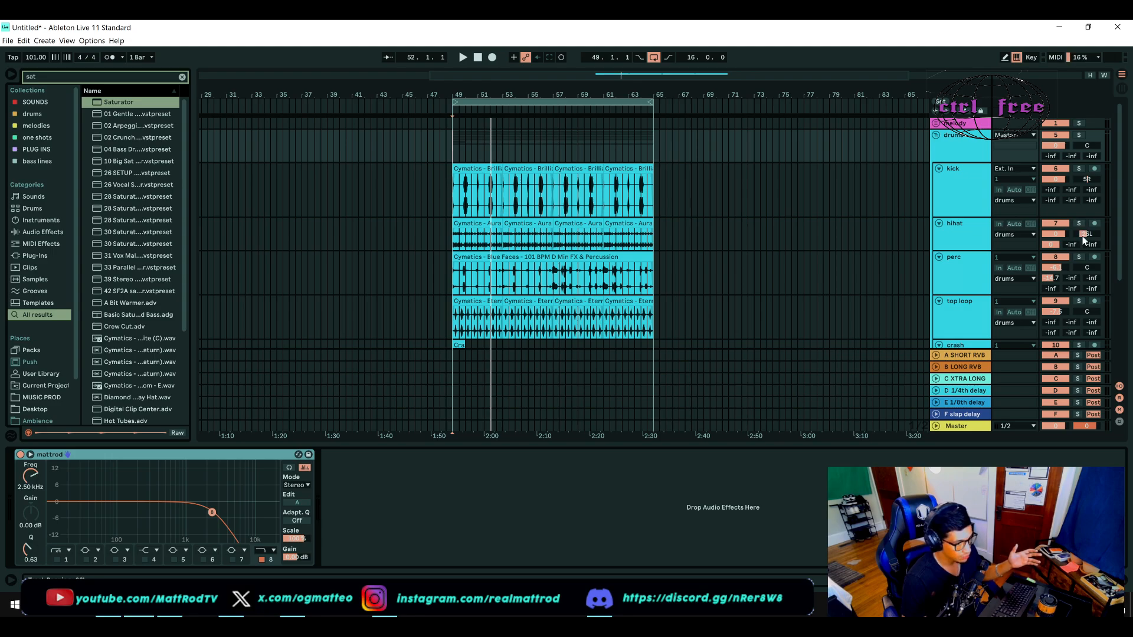
Step: Pan the perc track right to about 25R and pan the top loop track slightly left
drag(1088, 270, 1088, 255)
scroll(1082, 274, down, 2)
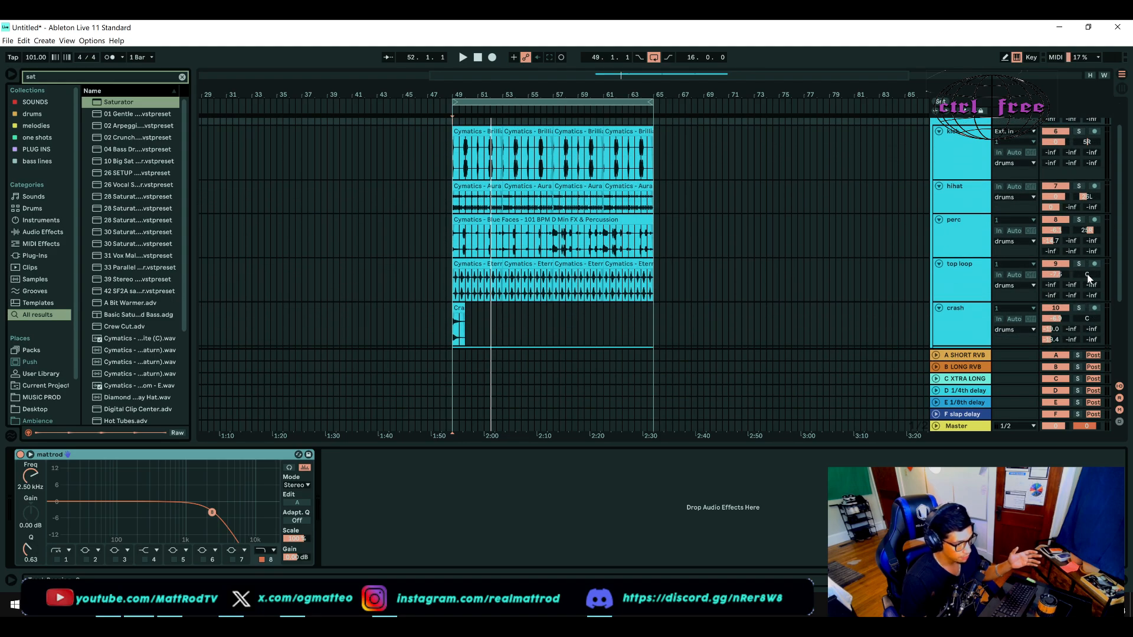
drag(1087, 276, 1087, 274)
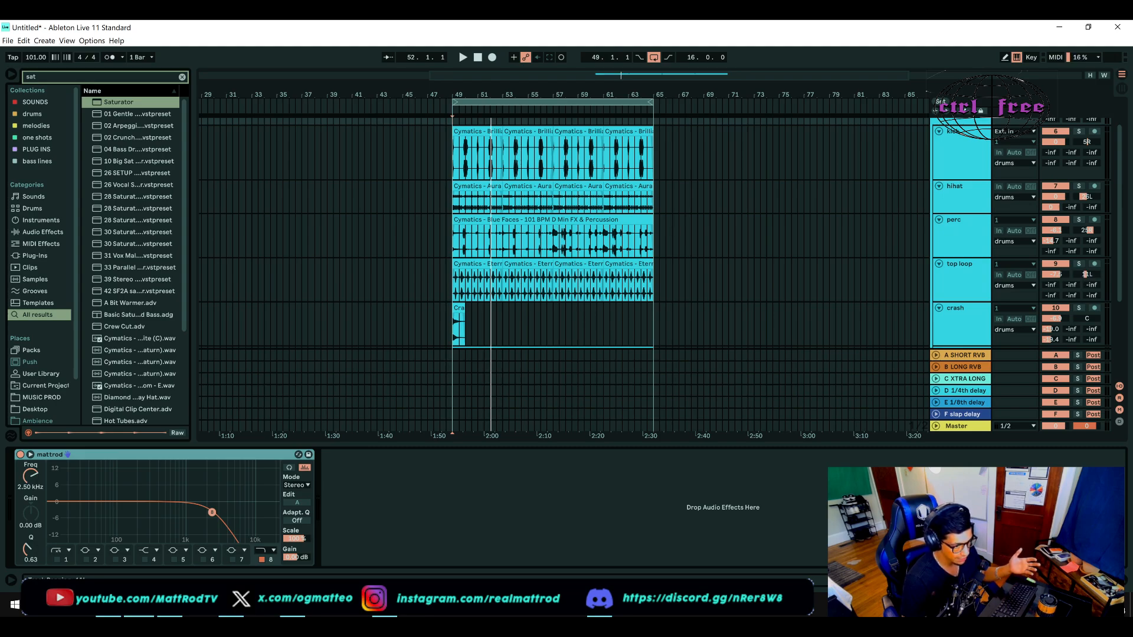
Step: Pan the crash track slightly right to about 6R and the open hat track slightly left
scroll(1084, 274, down, 1)
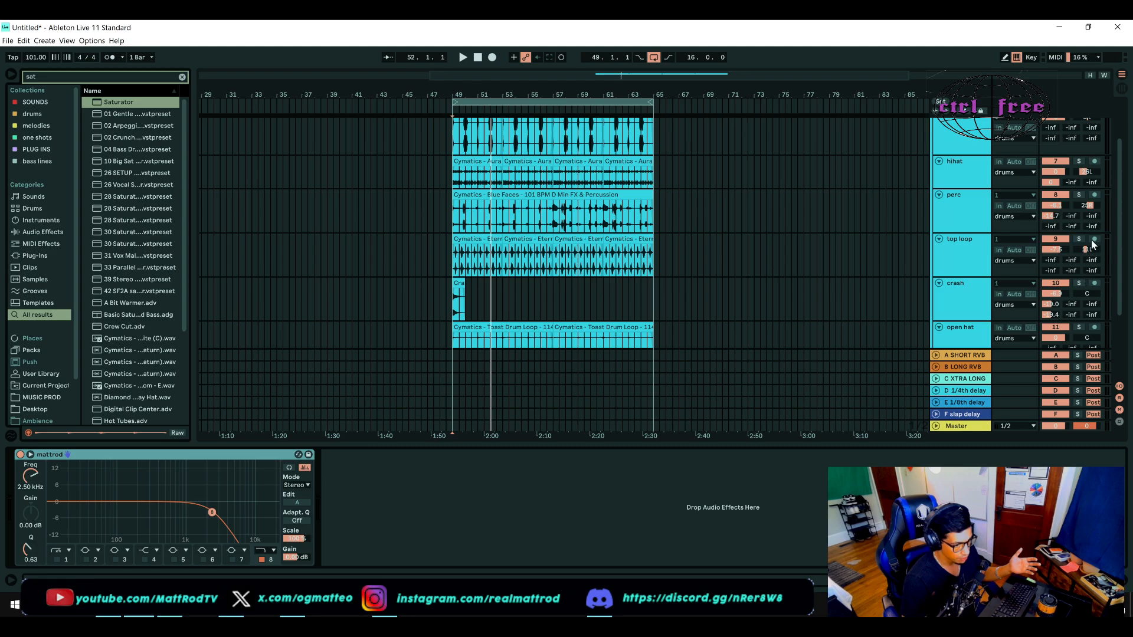
scroll(1084, 253, down, 1)
scroll(1085, 254, down, 1)
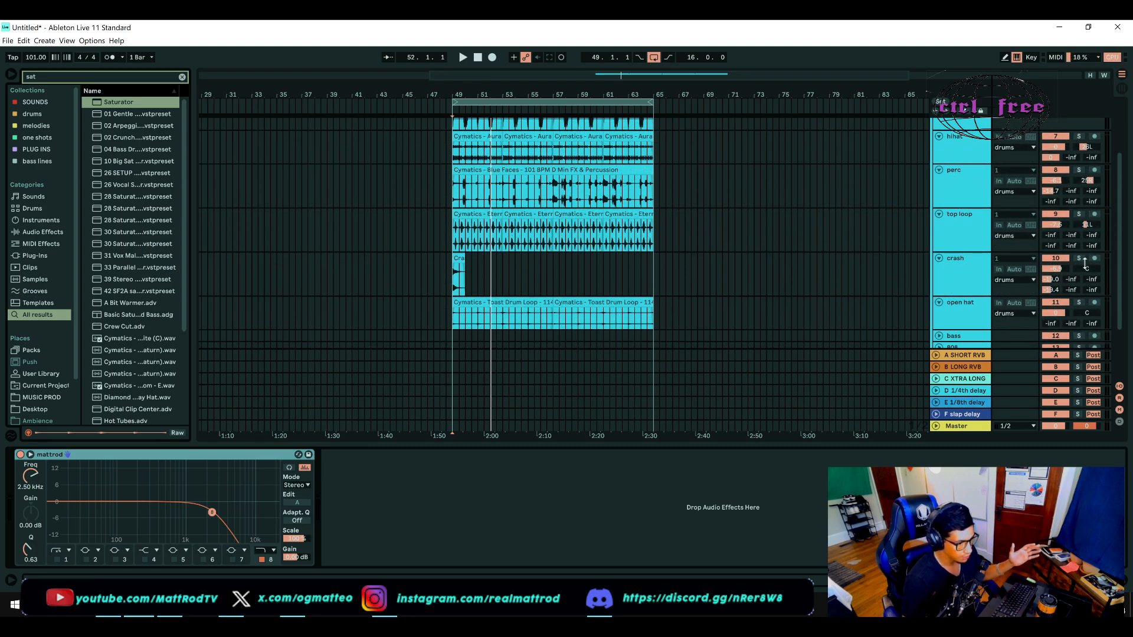
drag(1089, 267, 1088, 266)
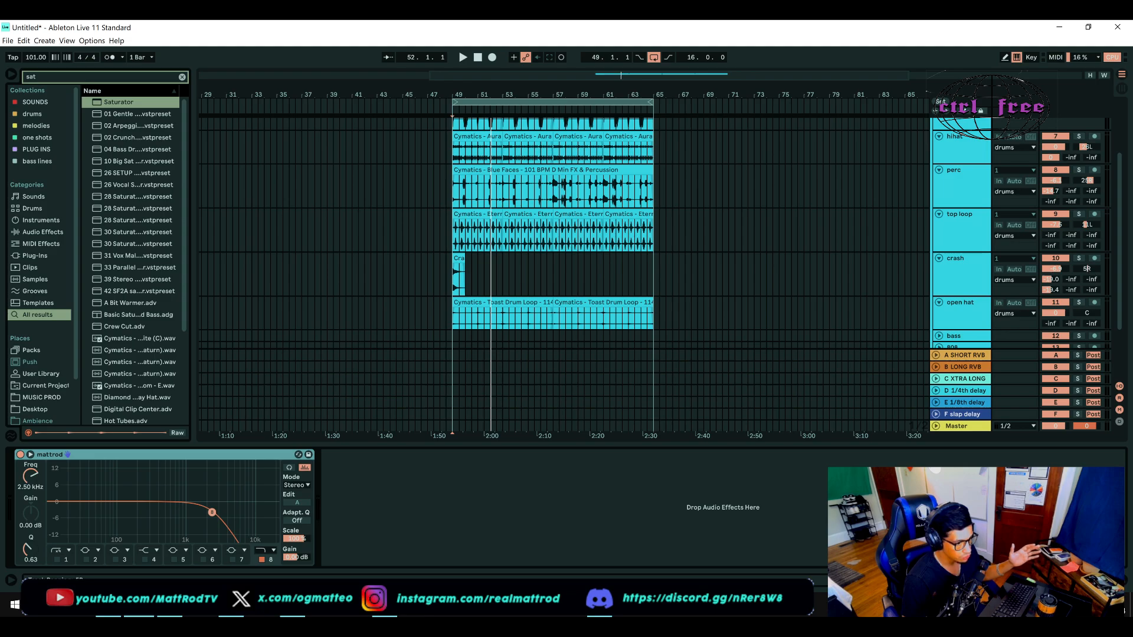
scroll(1087, 270, down, 3)
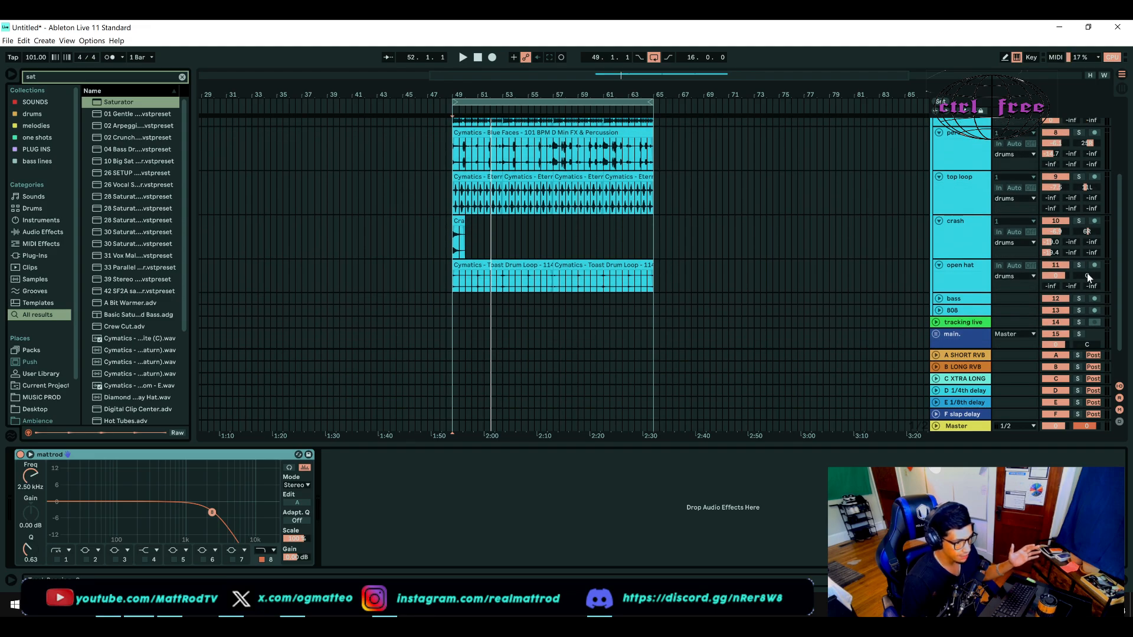
drag(1087, 274, 1088, 279)
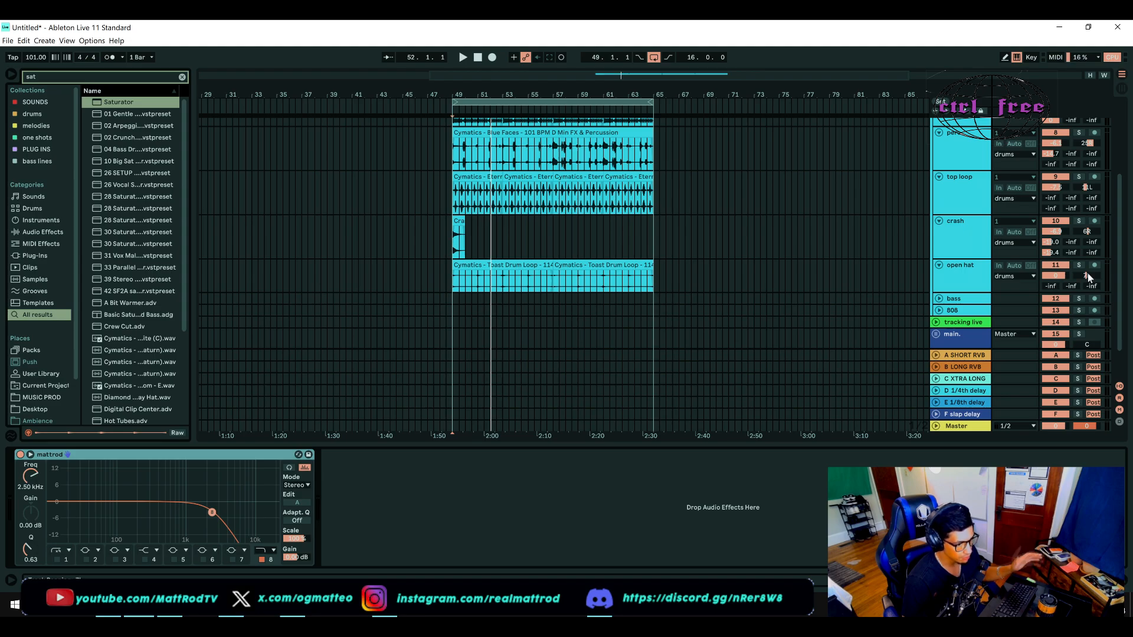
Step: Audition the panned drum mix several times from bar 49, starting from the crash track
click(455, 256)
key(space)
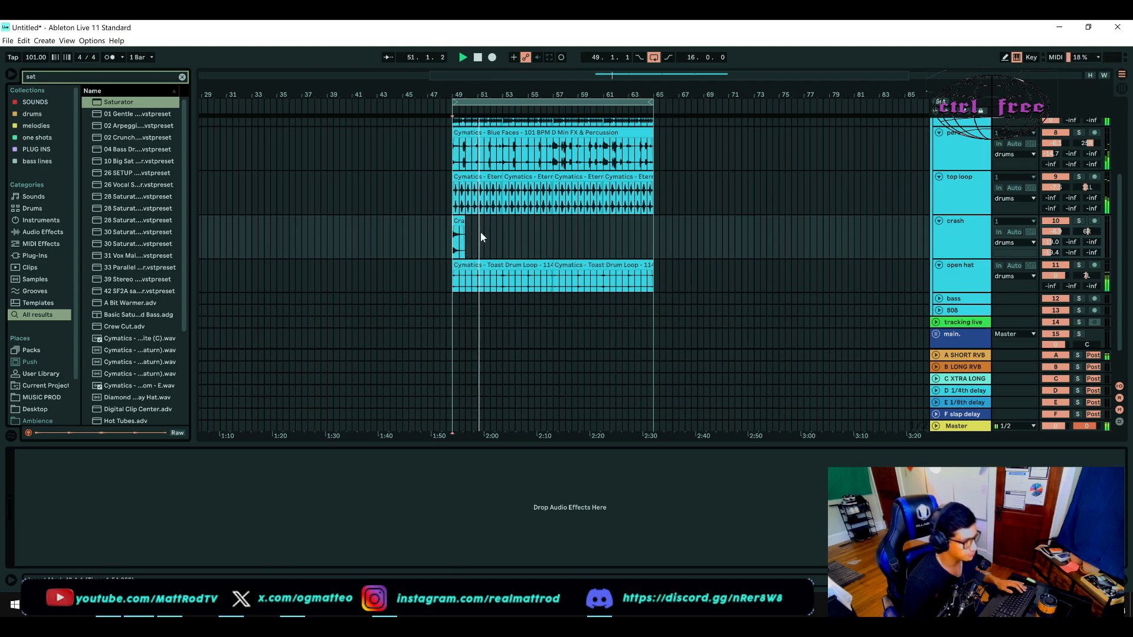
scroll(482, 234, up, 1)
scroll(481, 233, up, 1)
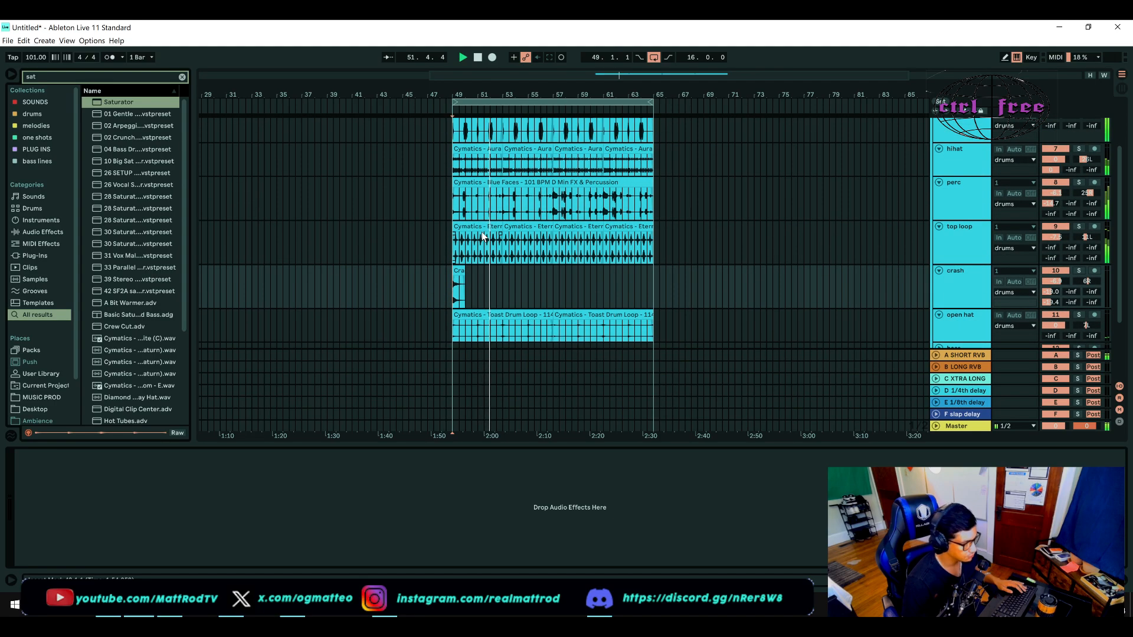
key(space)
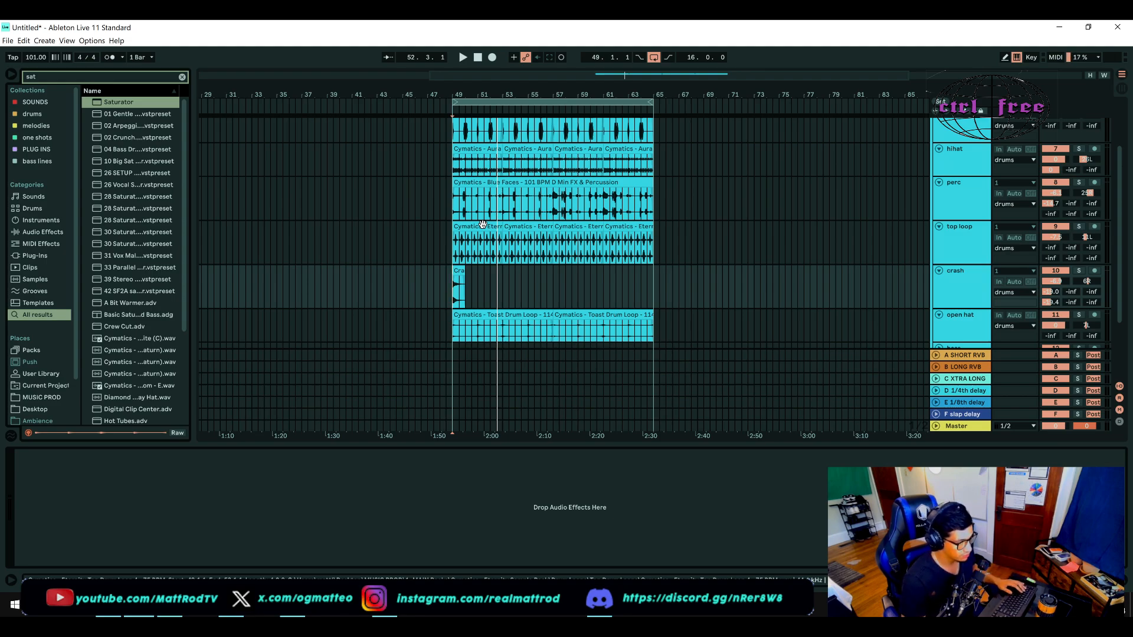
key(space)
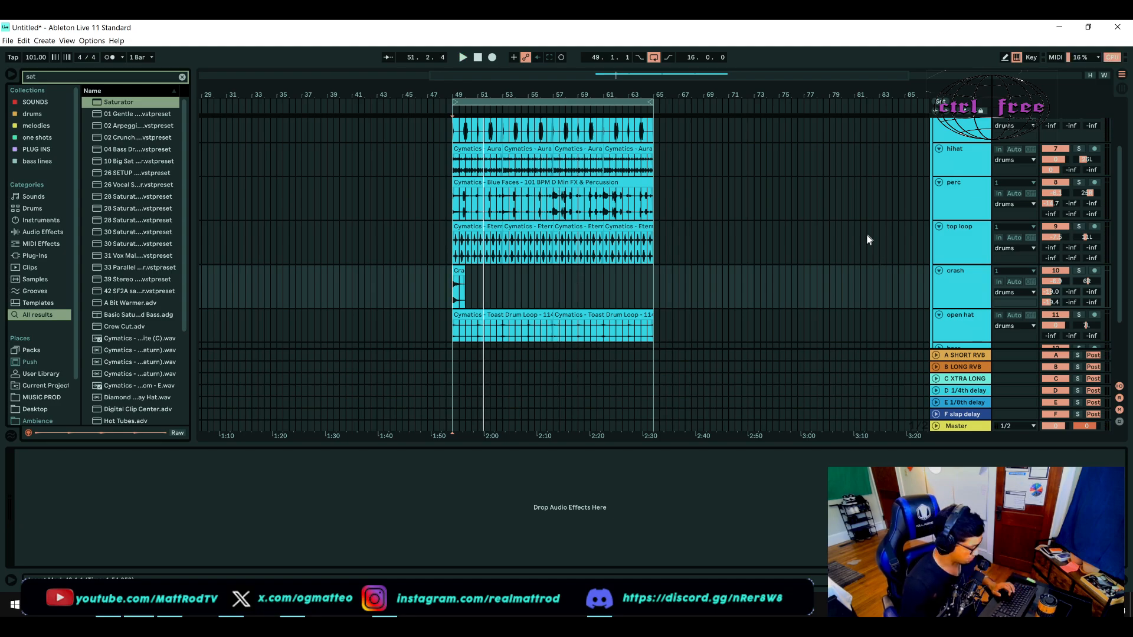
key(space)
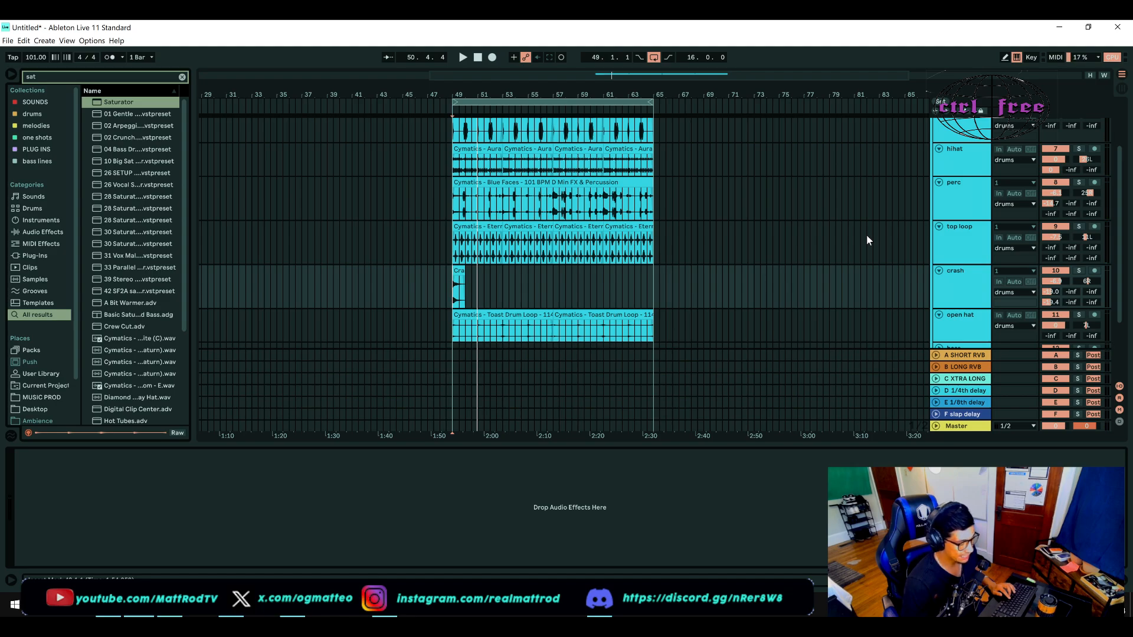
key(space)
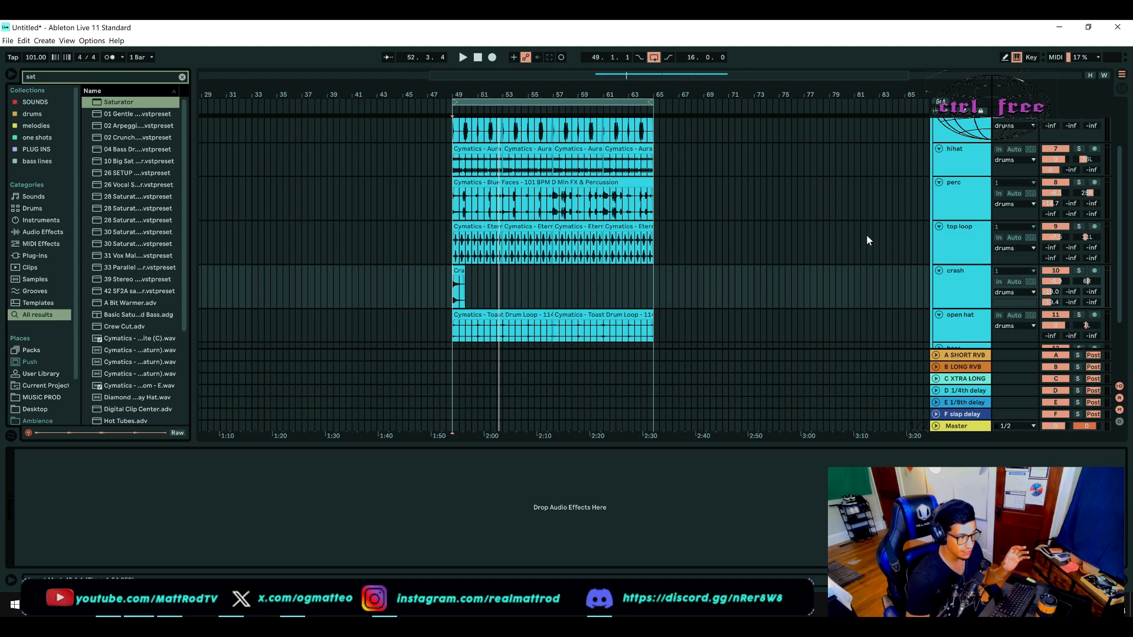
scroll(867, 235, up, 1)
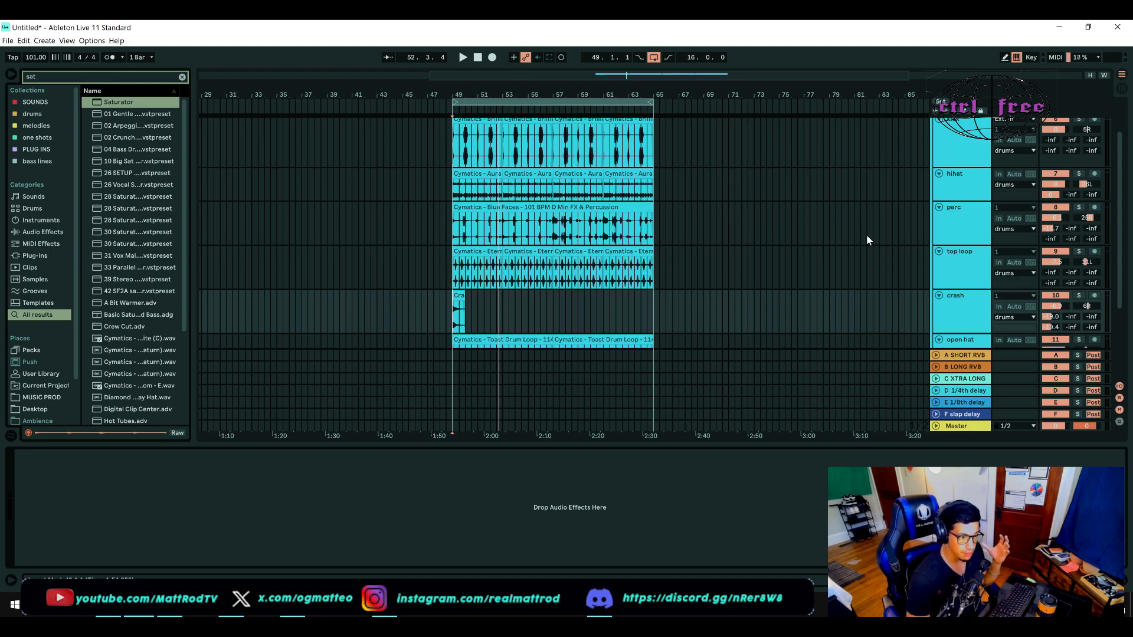